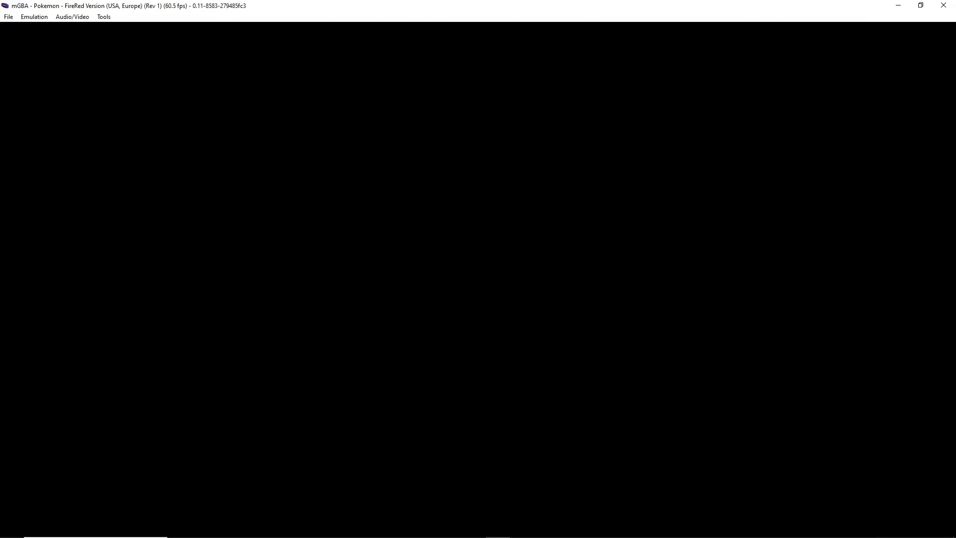
Skip the FireRed intro and title screen and continue the saved game
key("Return")
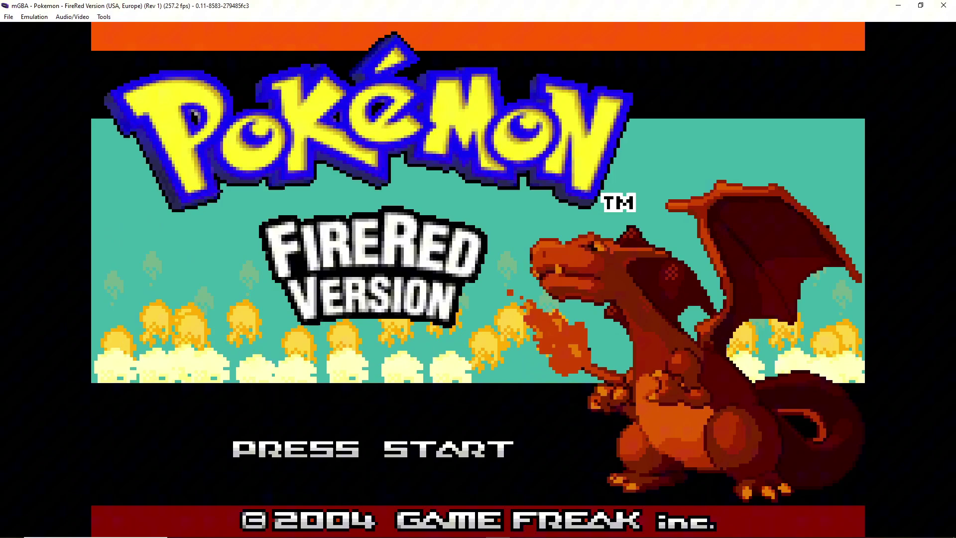
key("Return")
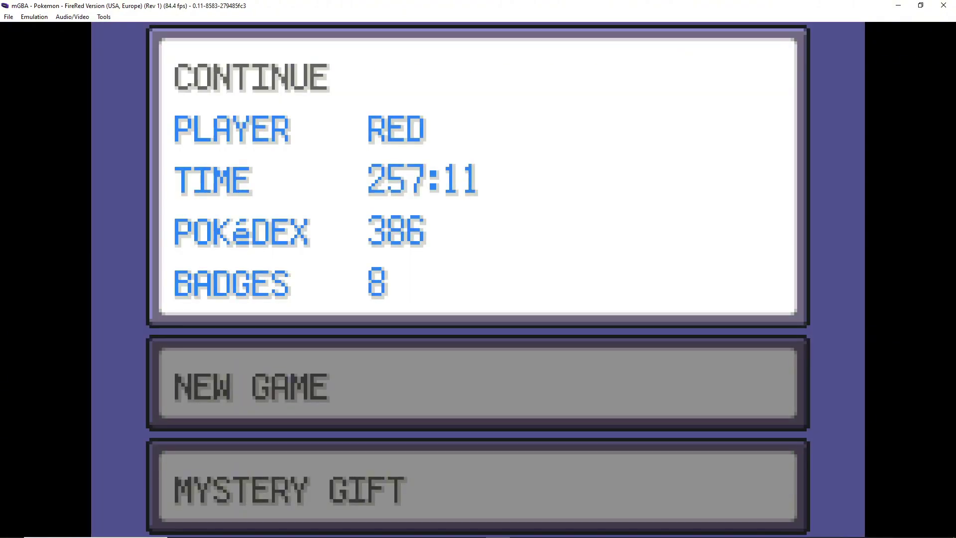
key("Return")
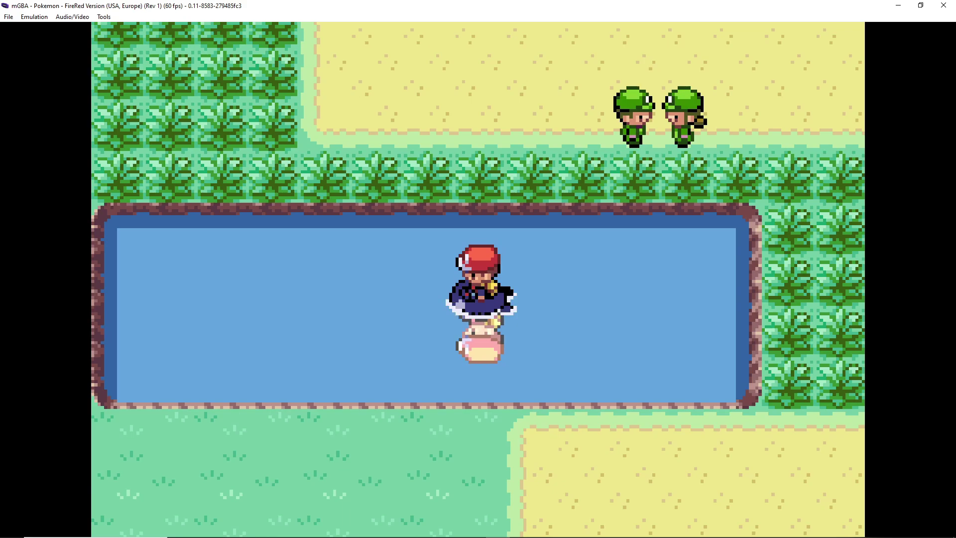
Face up and cast the fishing rod into the pond until a Pokémon is hooked
key("BackSpace")
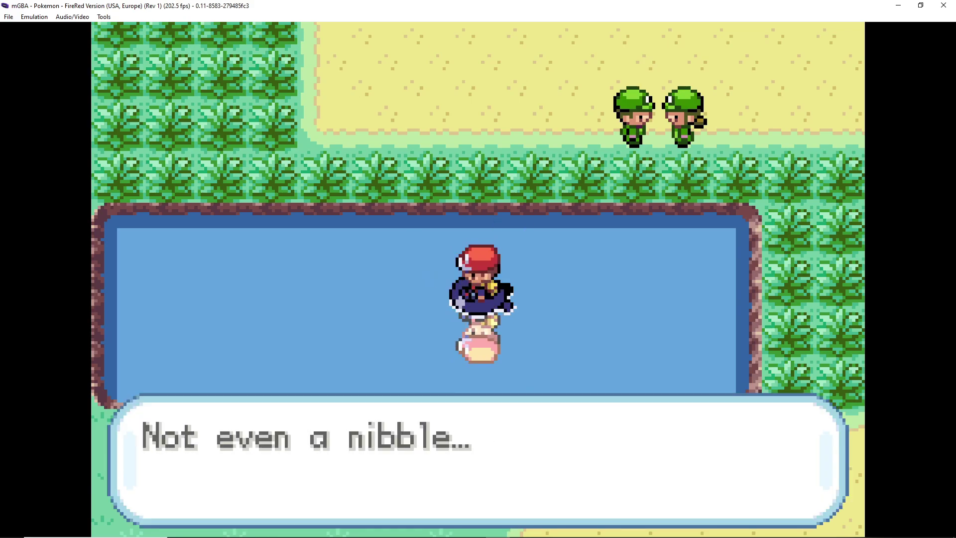
key("x")
key("Up")
key("BackSpace")
key("x")
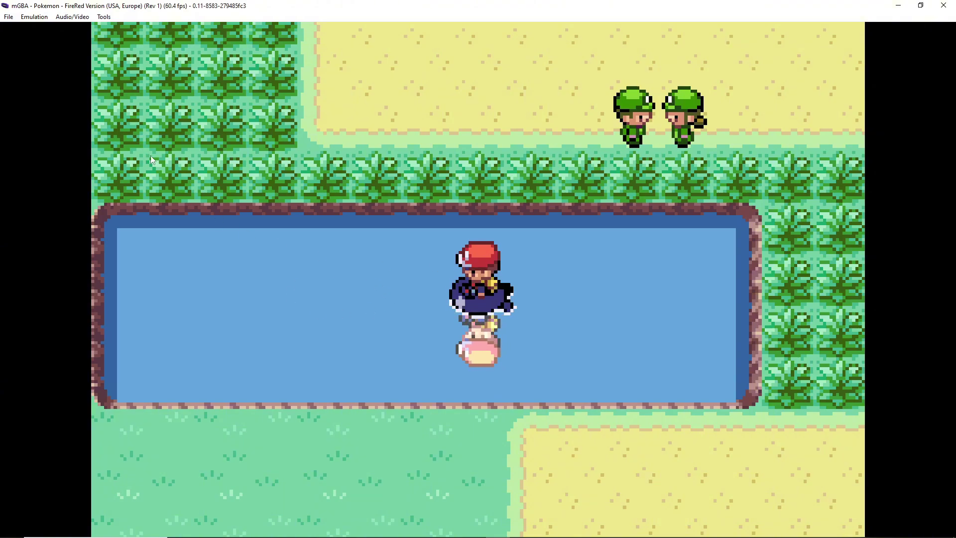
Open the Scripting tool and reload the most recently used script
left_click(105, 19)
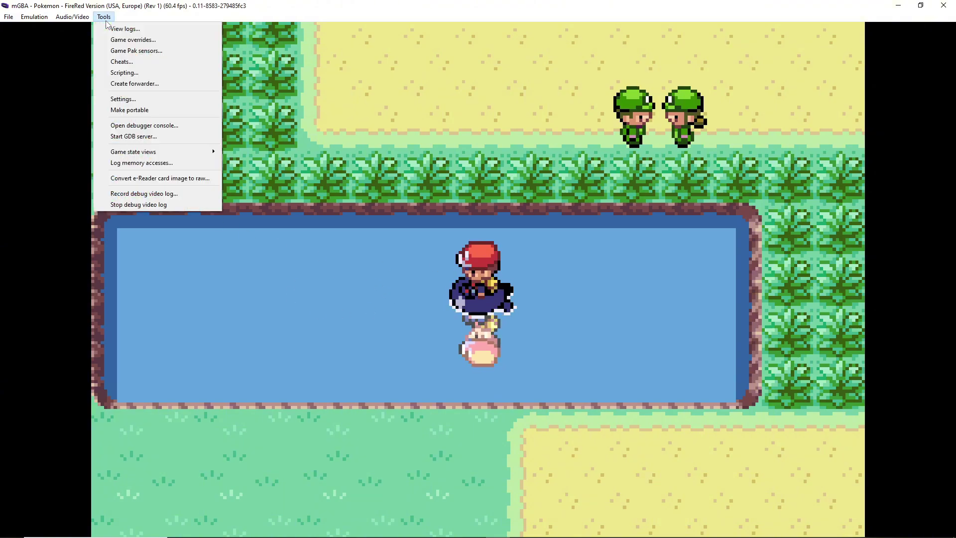
left_click(127, 72)
left_click(277, 116)
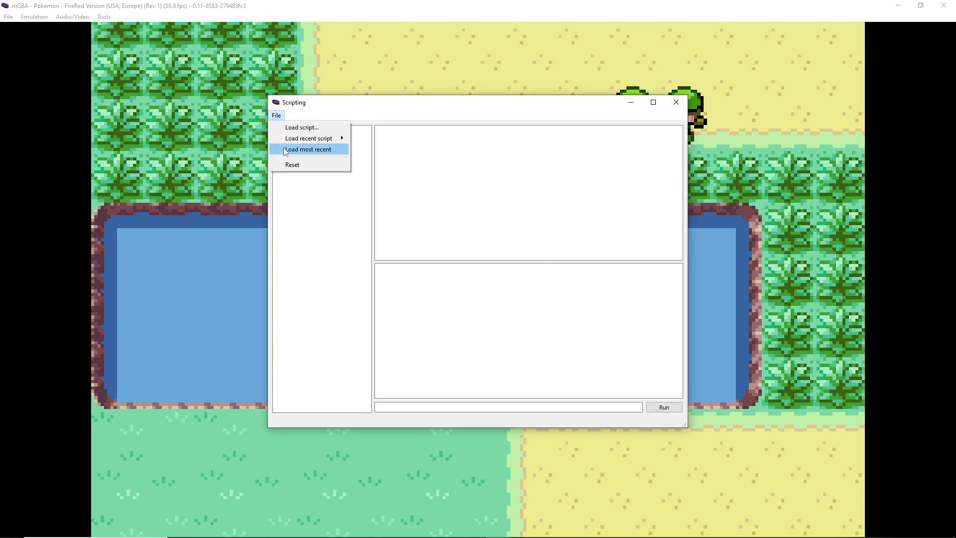
left_click(286, 150)
Snap Scripting to the right half and the game to the left, then widen the game
left_click_drag(363, 107, 954, 167)
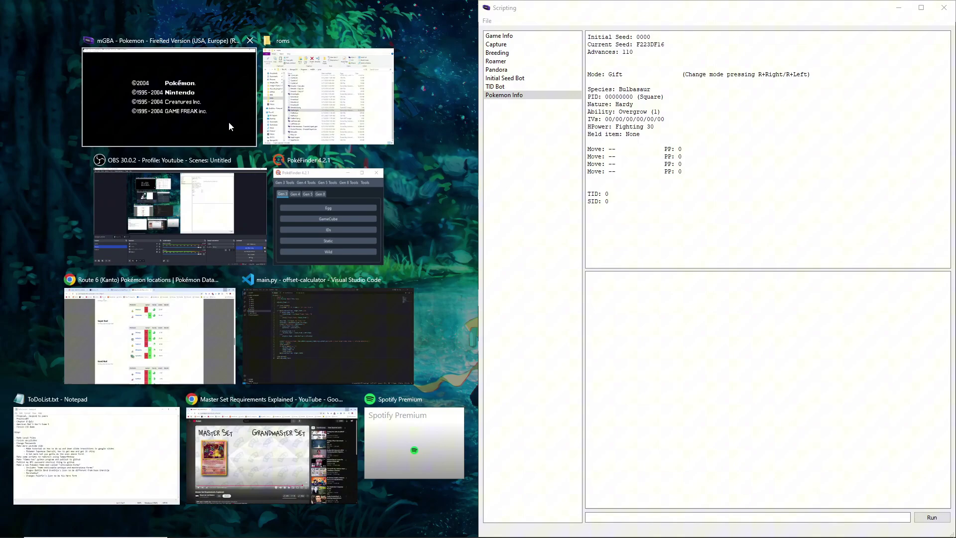
left_click(229, 122)
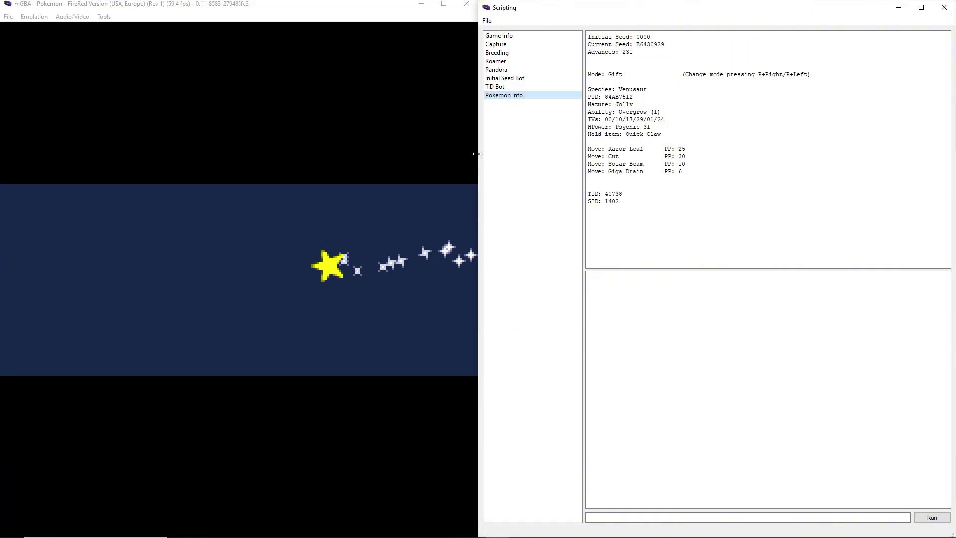
left_click_drag(530, 7, 955, 22)
left_click(64, 64)
left_click_drag(478, 177, 505, 175)
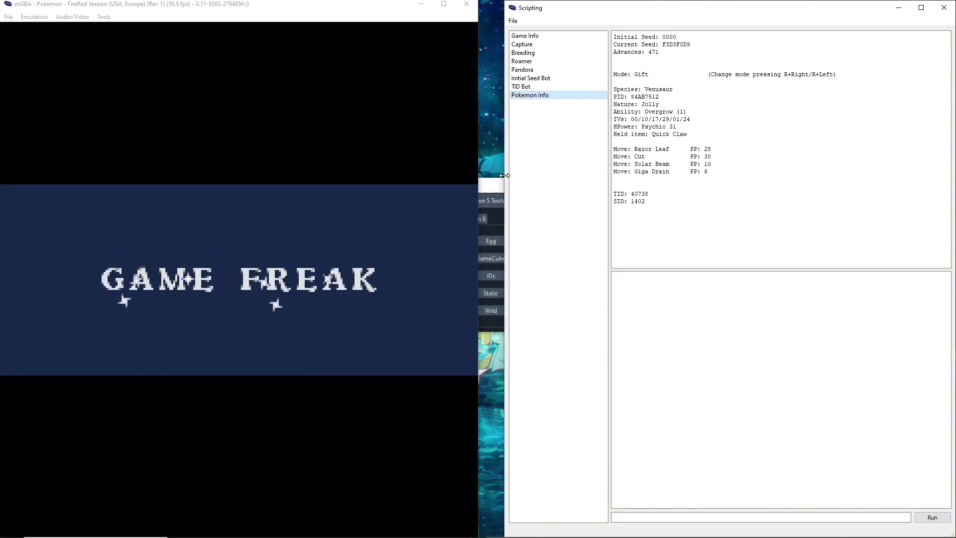
left_click_drag(576, 17, 955, 20)
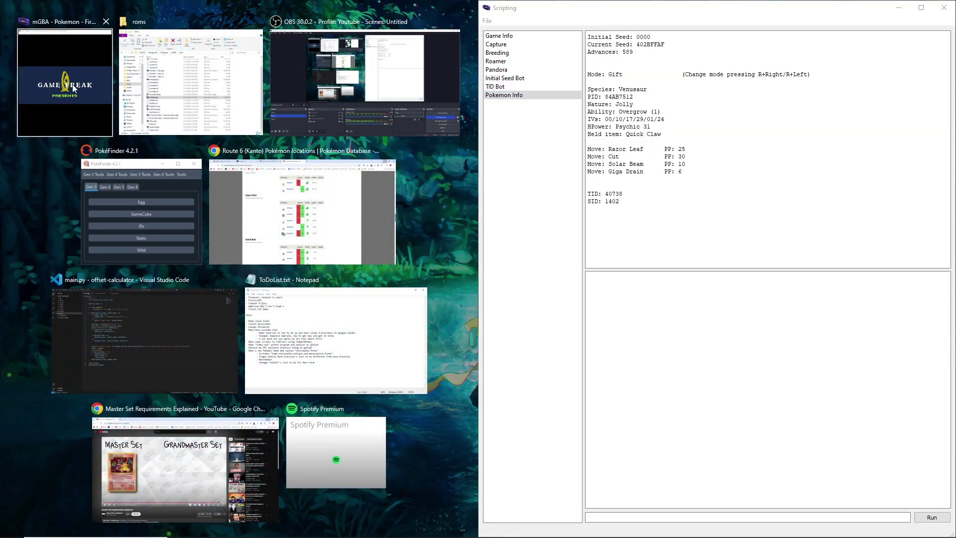
left_click(73, 89)
left_click_drag(480, 194, 693, 189)
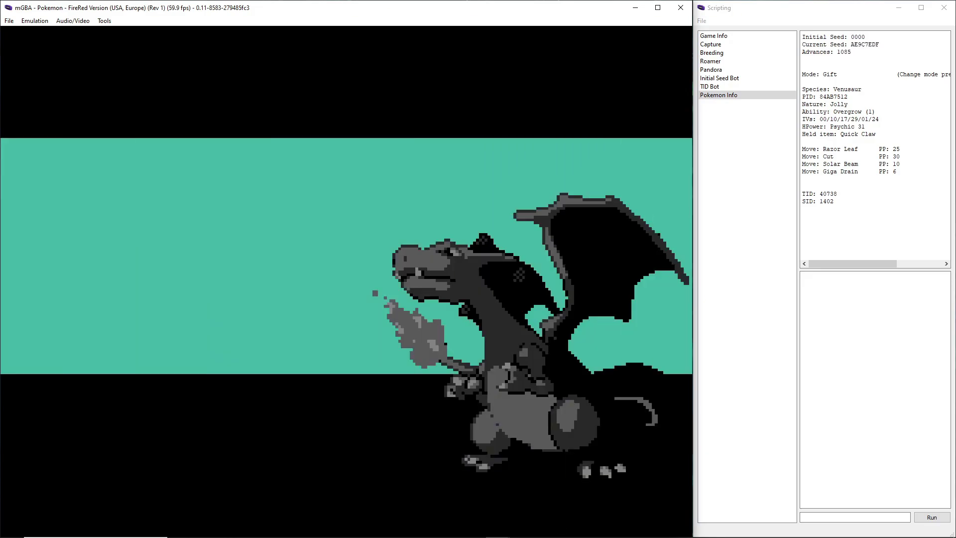
Bring PokeFinder forward and open the Gen 3 Wild tool, leaving encounter type Grass
left_click(425, 533)
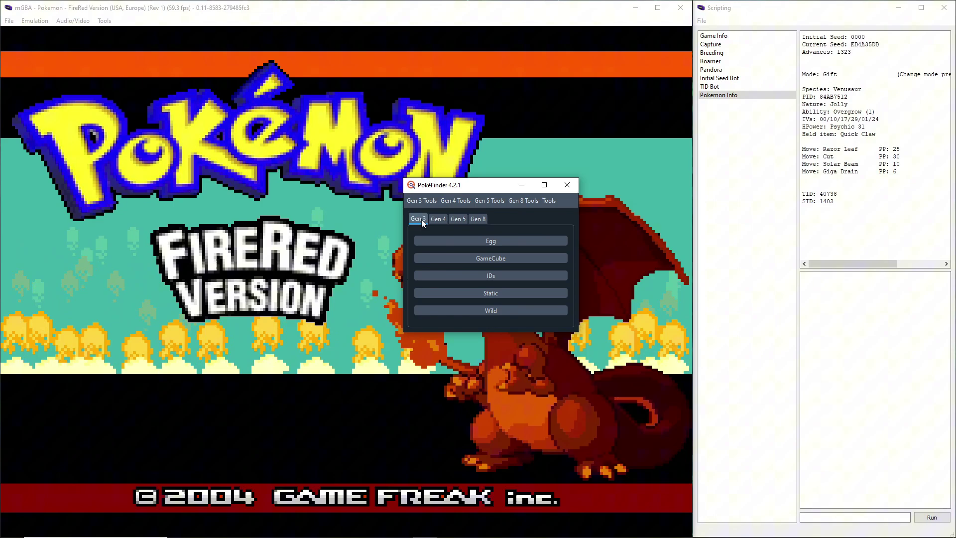
left_click(486, 311)
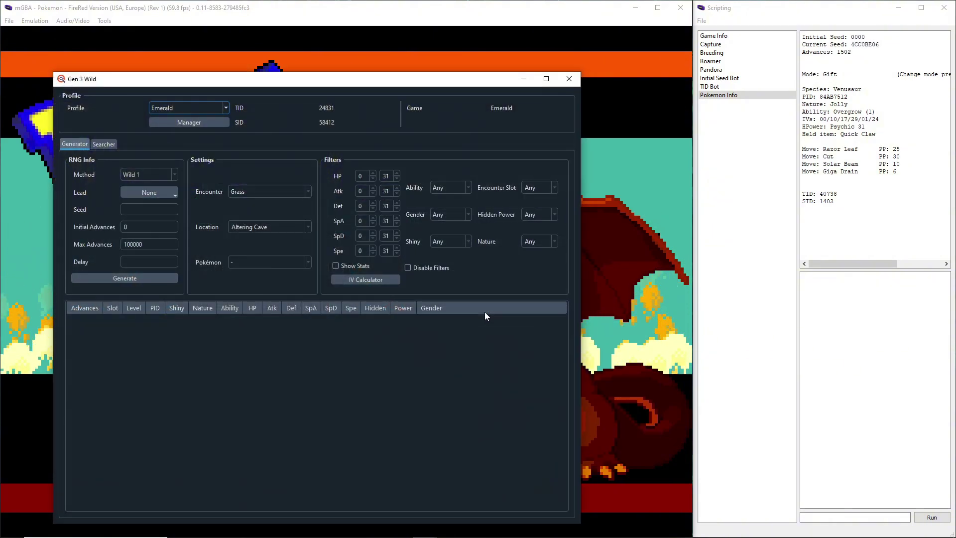
left_click(266, 187)
left_click(266, 187)
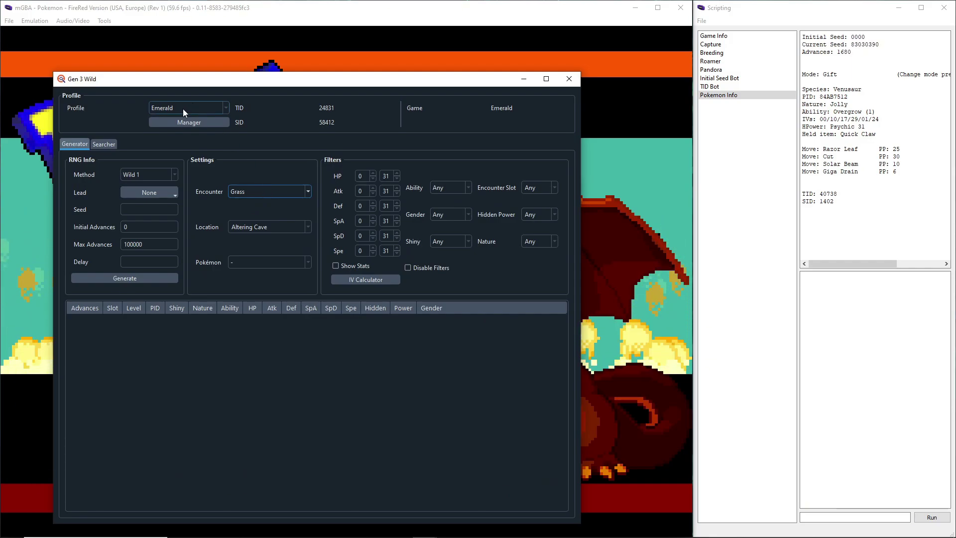
Review the Profile Manager, starting a new profile then closing the editor unsaved
left_click(187, 121)
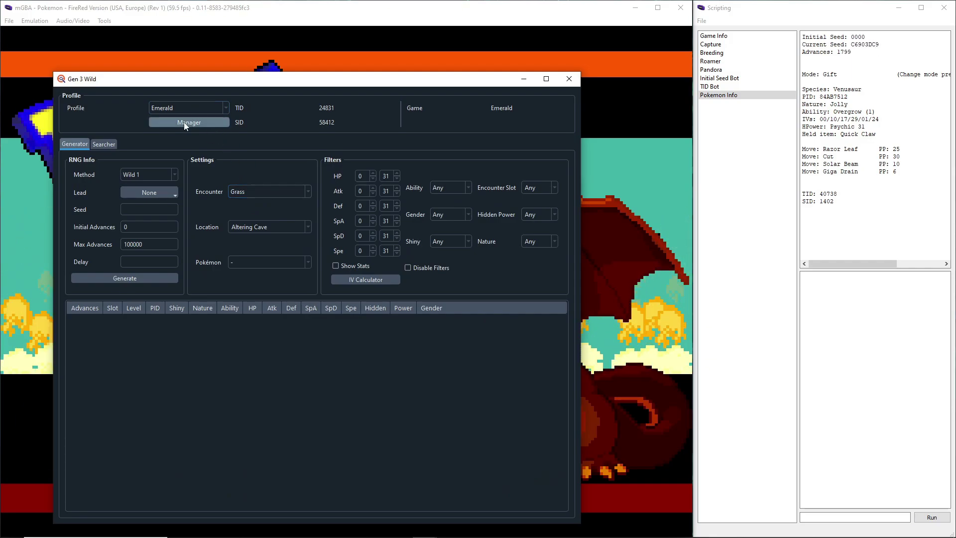
left_click(374, 232)
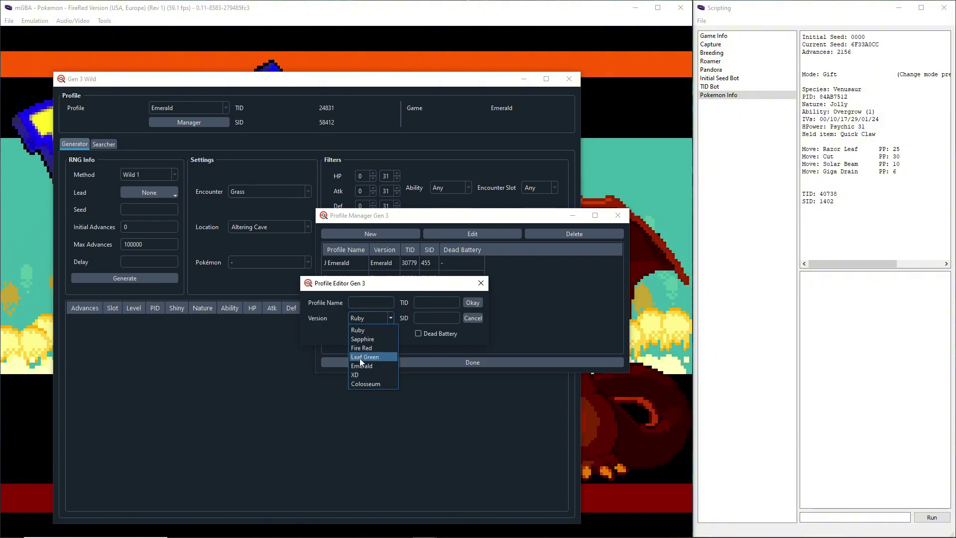
left_click(374, 297)
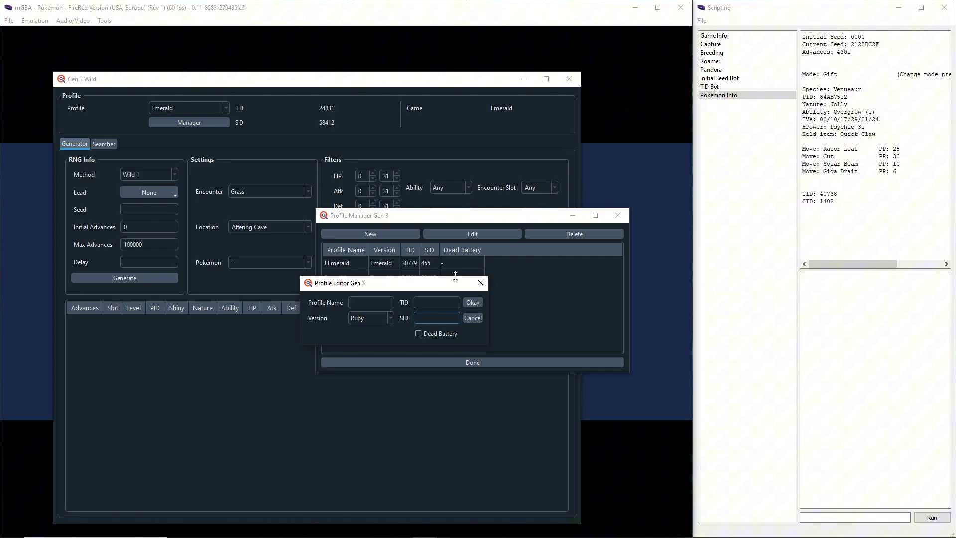
left_click(487, 285)
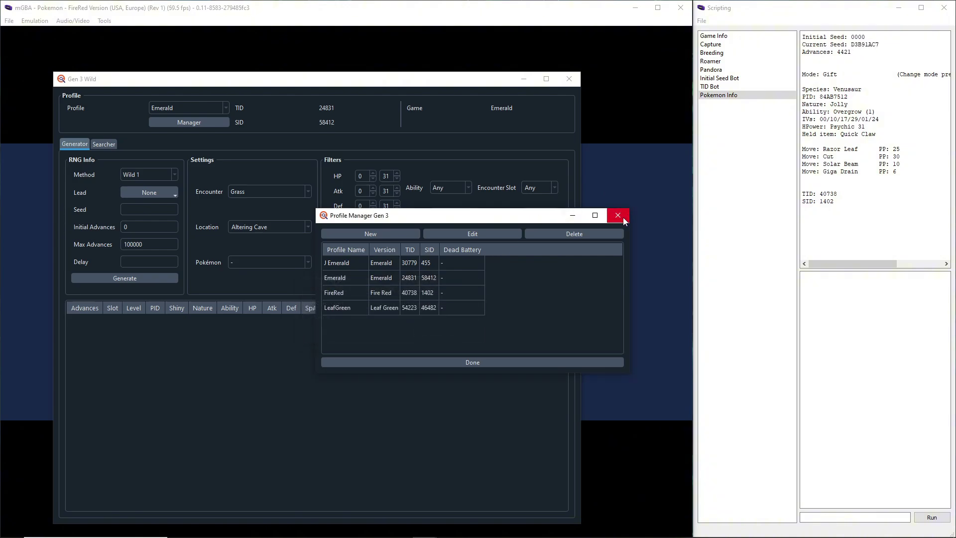
Select the FireRed profile and set the encounter type to Super Rod
left_click(460, 360)
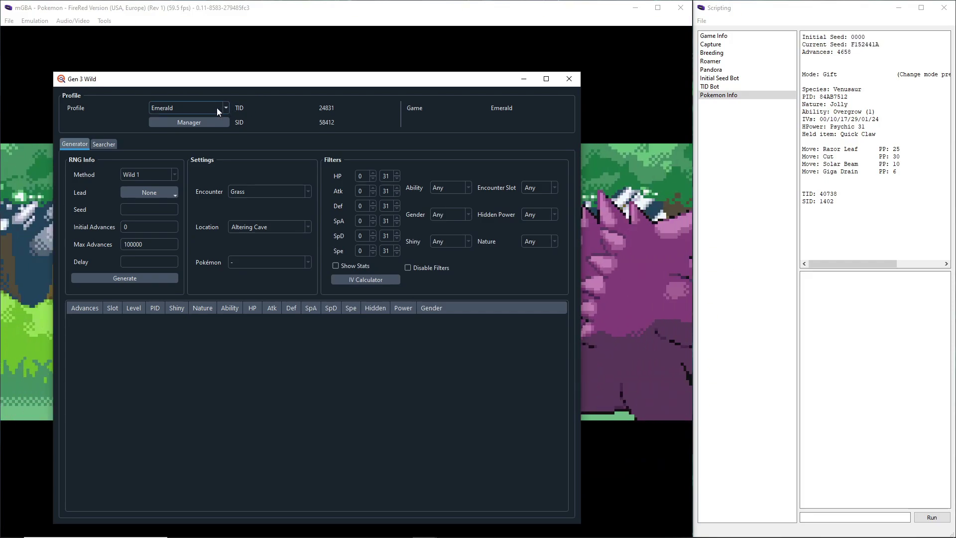
left_click(183, 106)
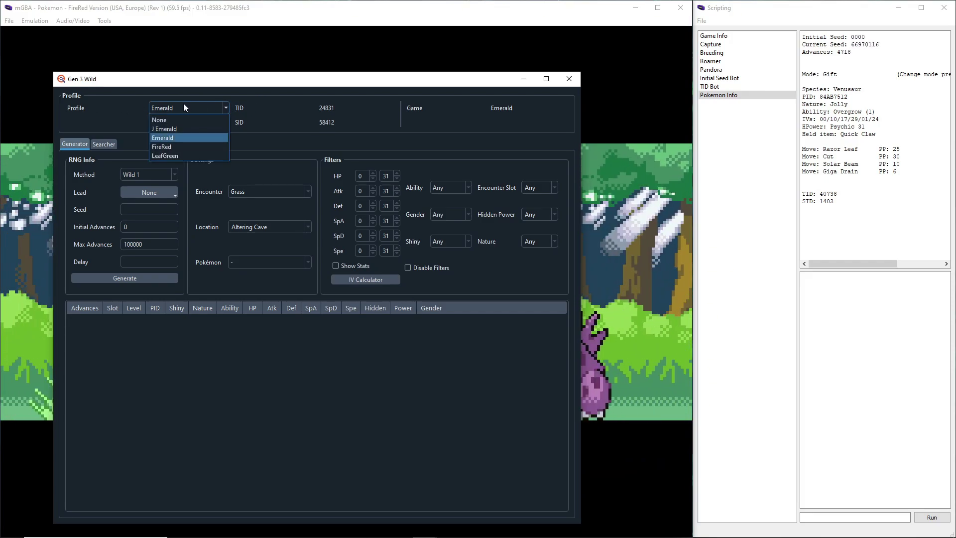
left_click(169, 149)
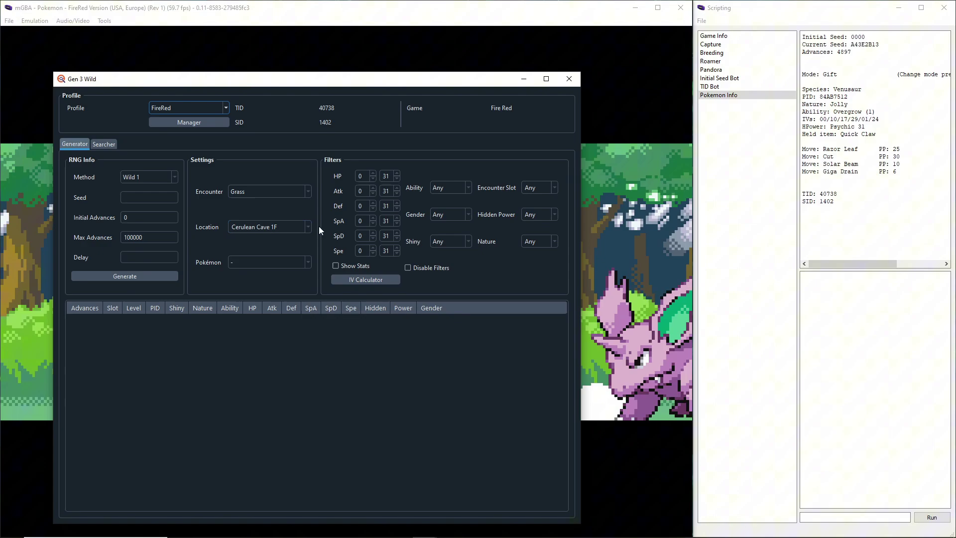
left_click(247, 191)
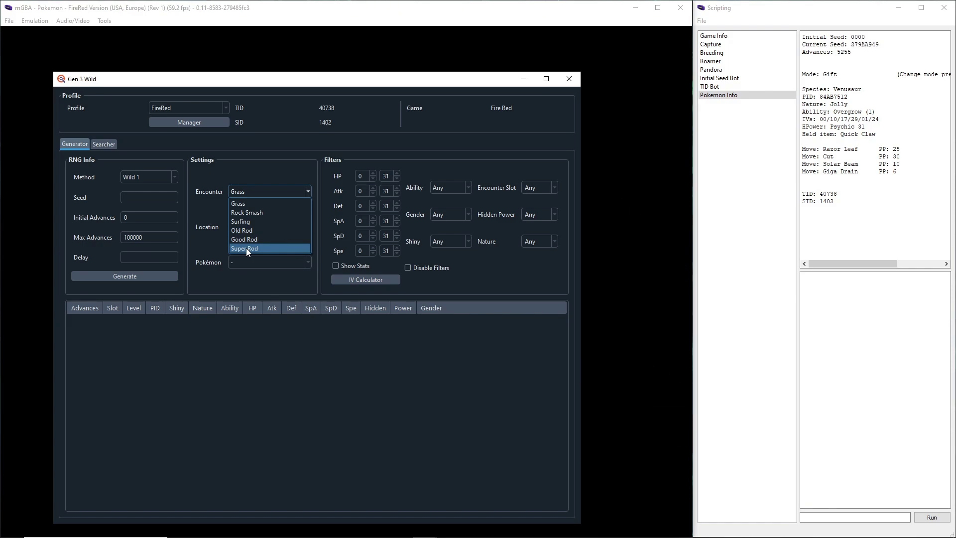
left_click(246, 249)
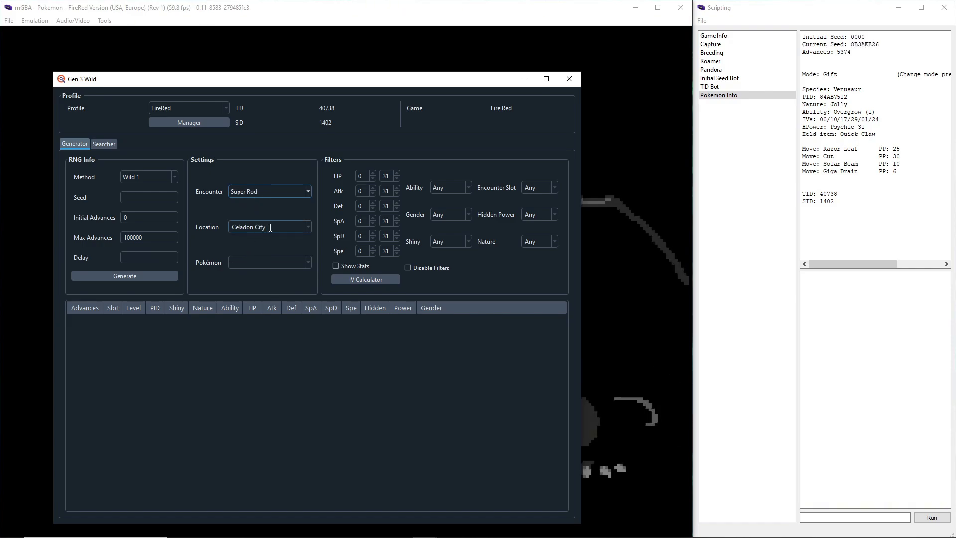
Target Poliwag on Route 6 with the Star/Square shiny filter, then bring mGBA forward
left_click(308, 227)
scroll(278, 265, "down", 7)
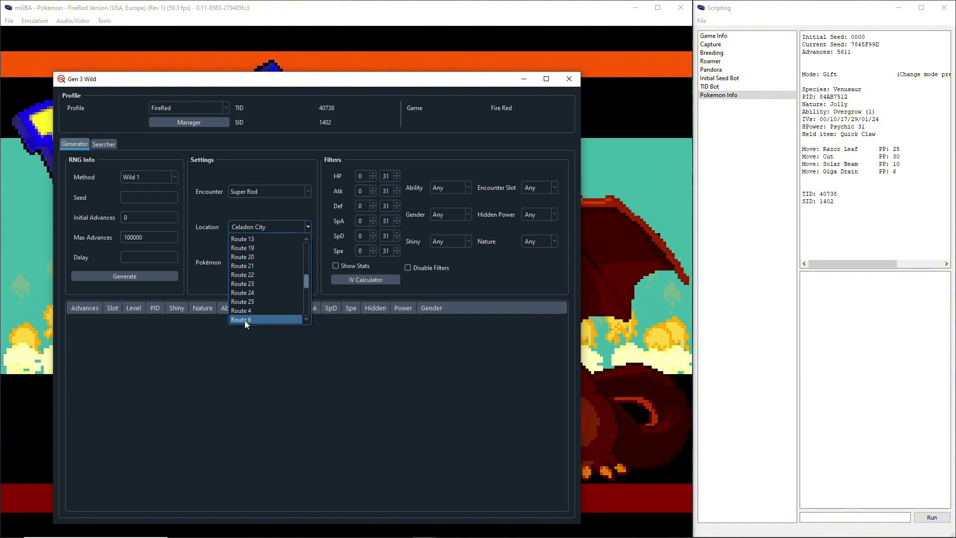
left_click(244, 321)
left_click(252, 264)
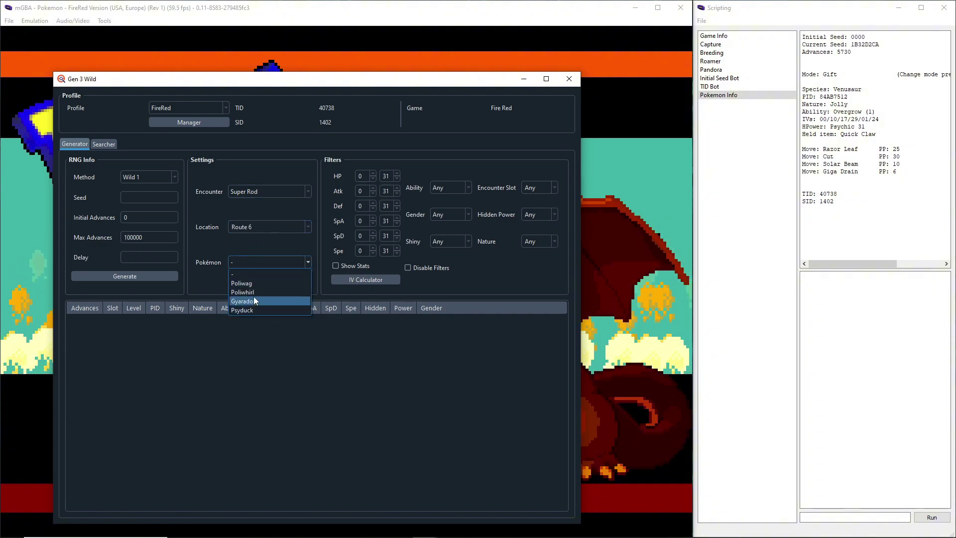
left_click(243, 283)
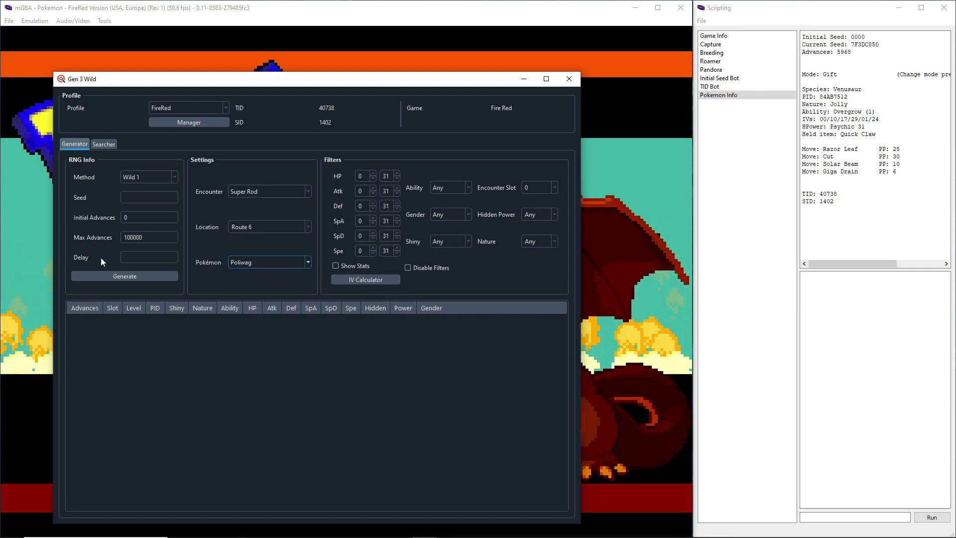
left_click(448, 242)
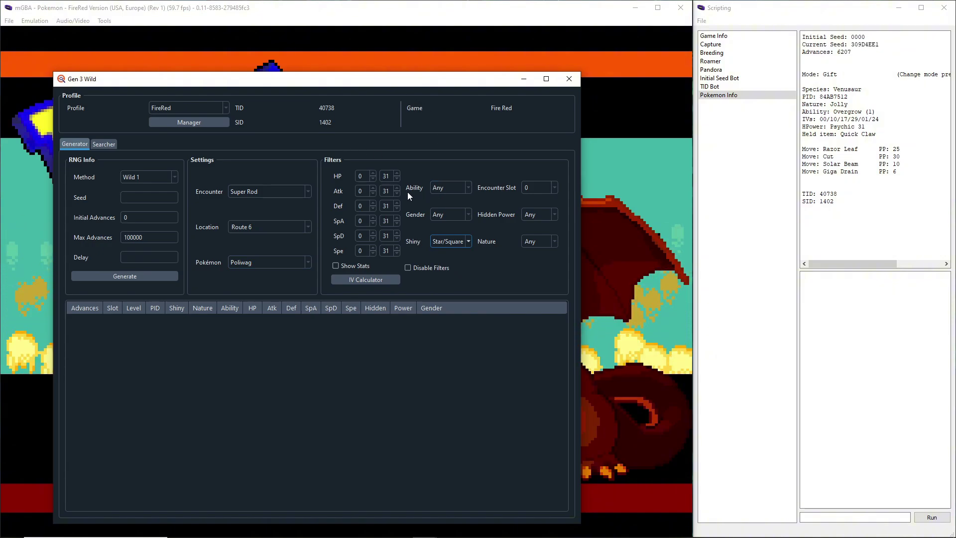
left_click(590, 159)
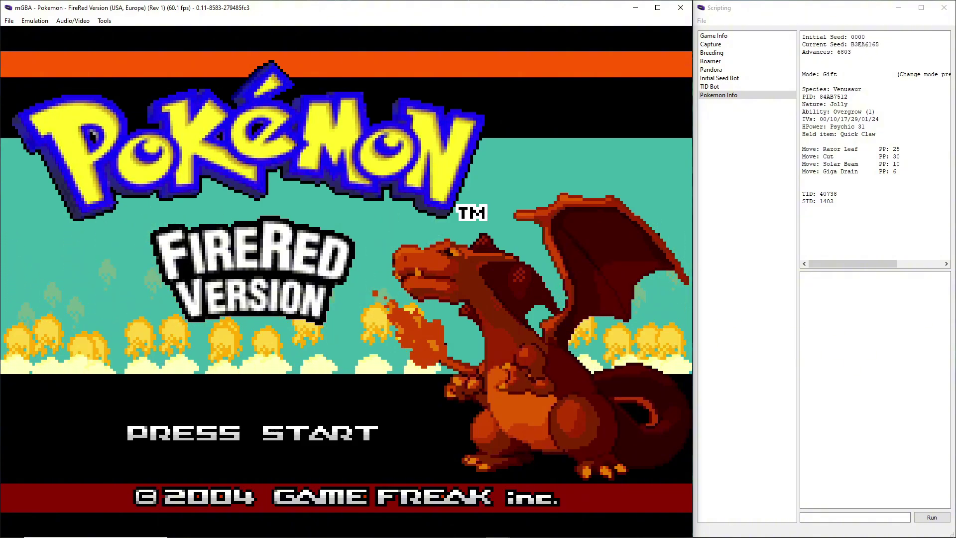
Advance FireRed to the Continue menu for seed B61D, then bring Gen 3 Wild forward
key("Return")
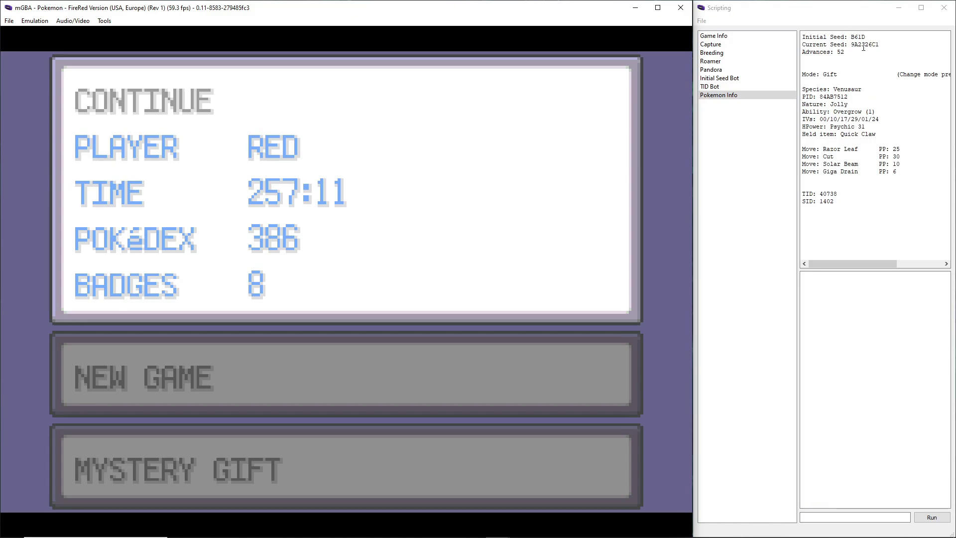
mouse_move(485, 531)
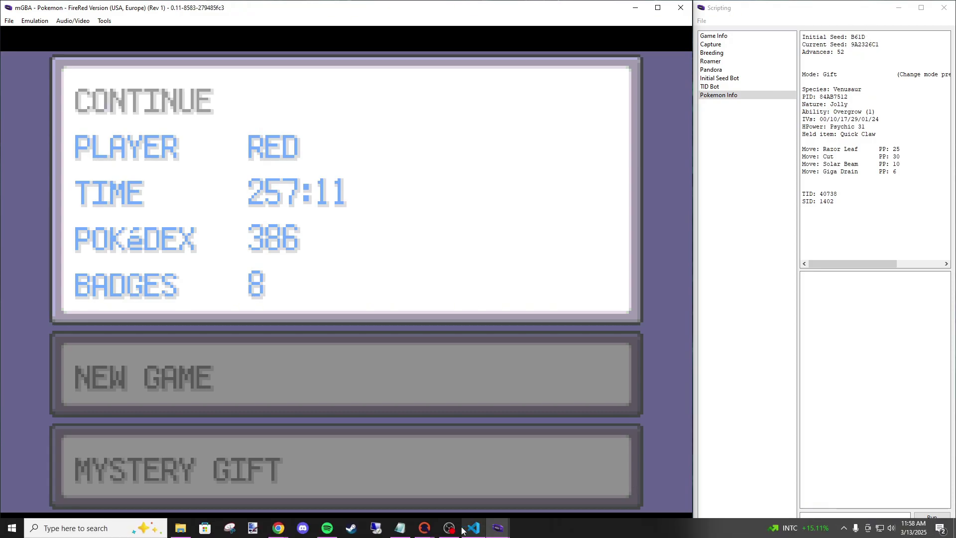
mouse_move(433, 529)
left_click(449, 491)
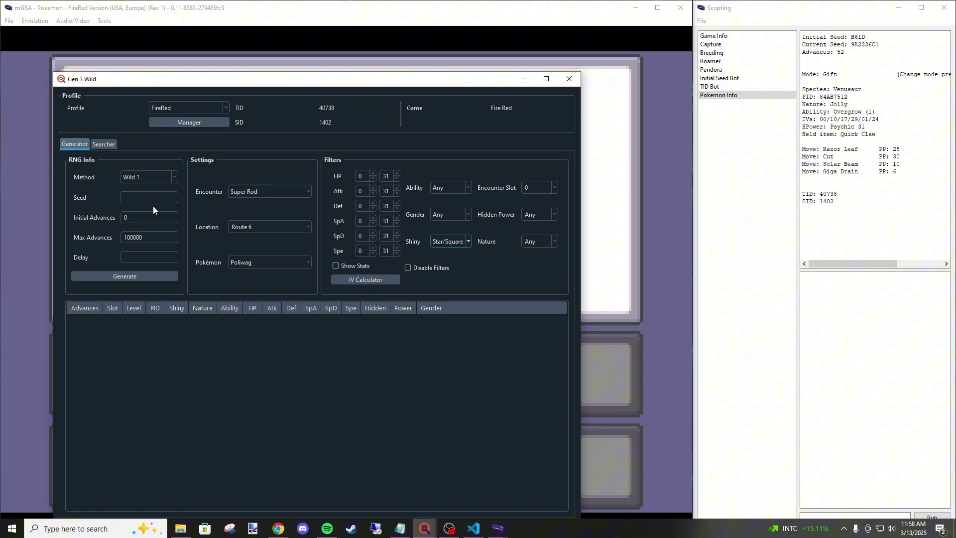
Generate shiny Poliwag frames for seed b61d, then reset FireRed past the title for a new seed
type("b61d")
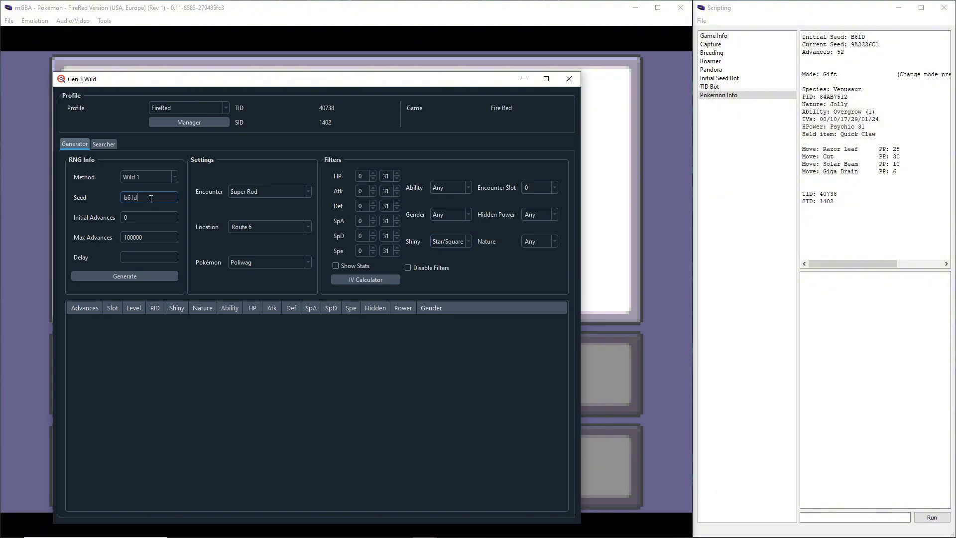
left_click(130, 276)
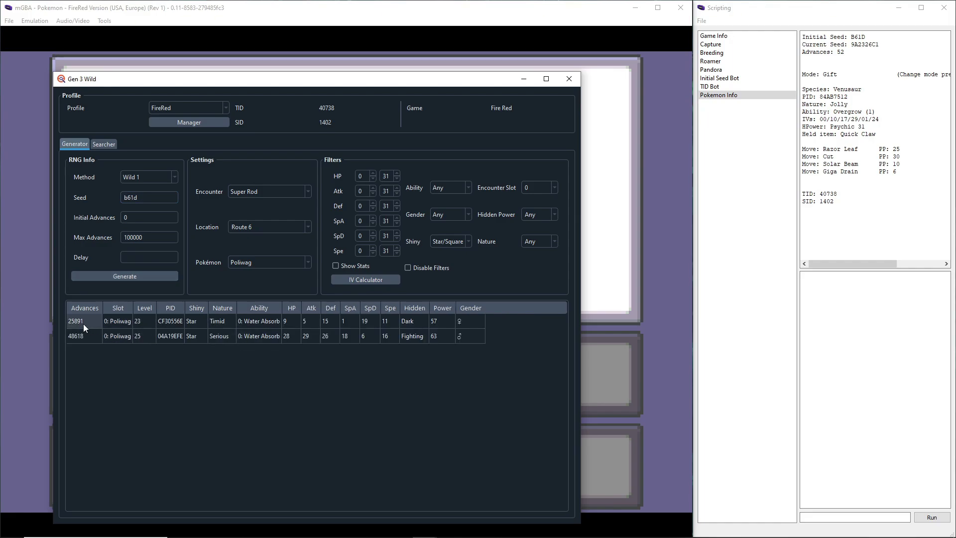
left_click(656, 219)
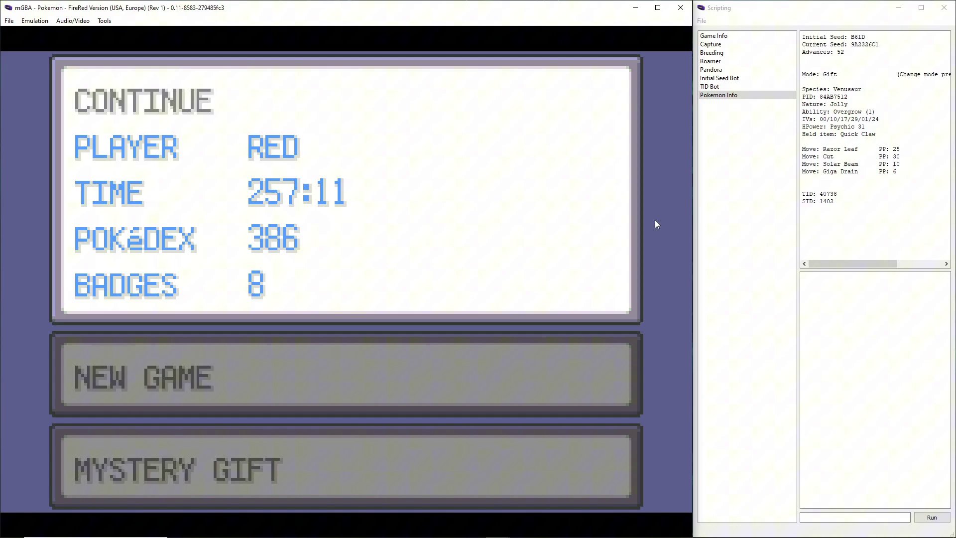
key("ctrl+r")
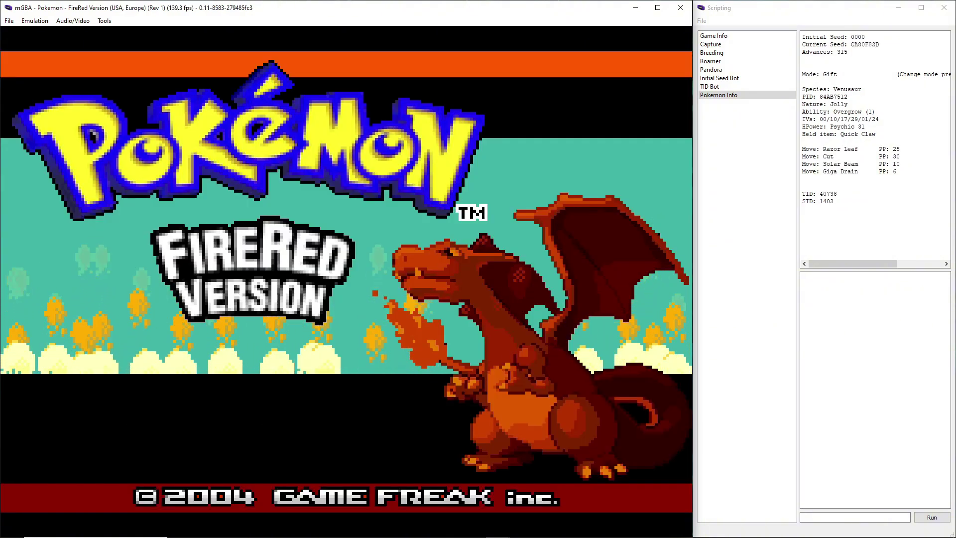
key("Return")
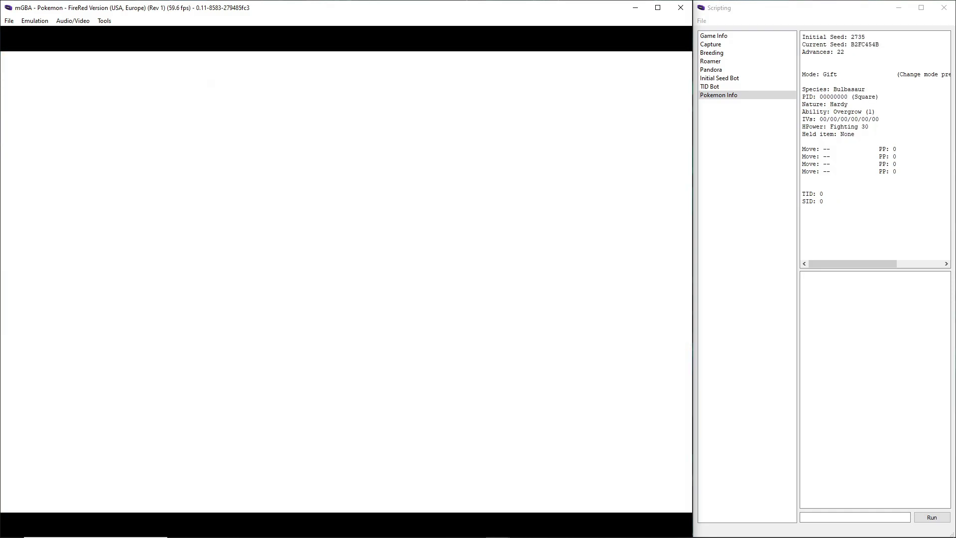
Generate shiny Poliwag frames for seed 2735 in Gen 3 Wild and return to mGBA
mouse_move(448, 532)
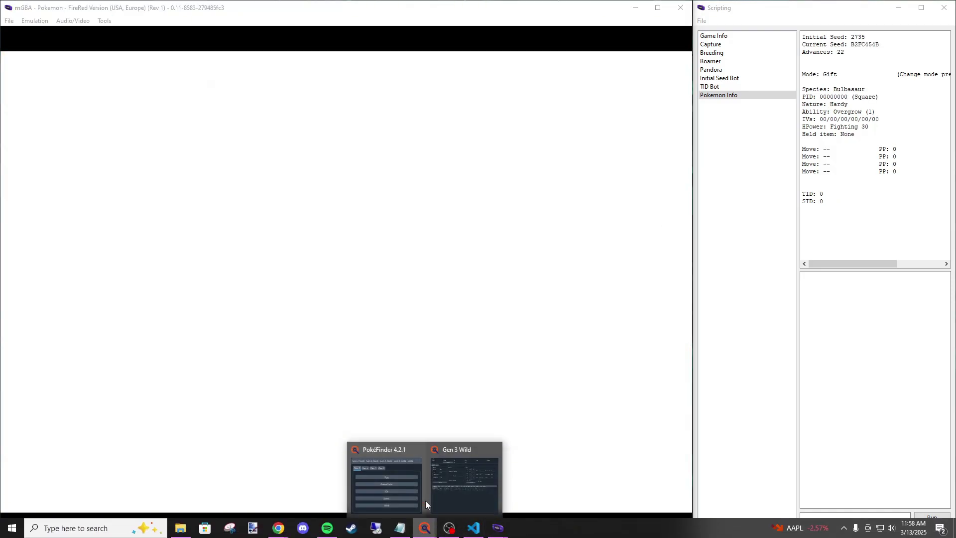
left_click(427, 479)
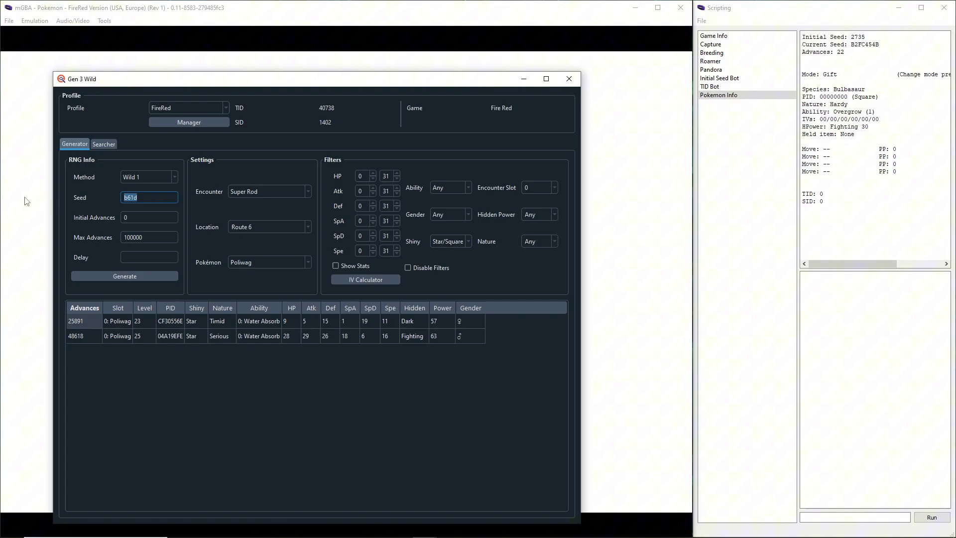
type("2735")
left_click(100, 277)
left_click(636, 254)
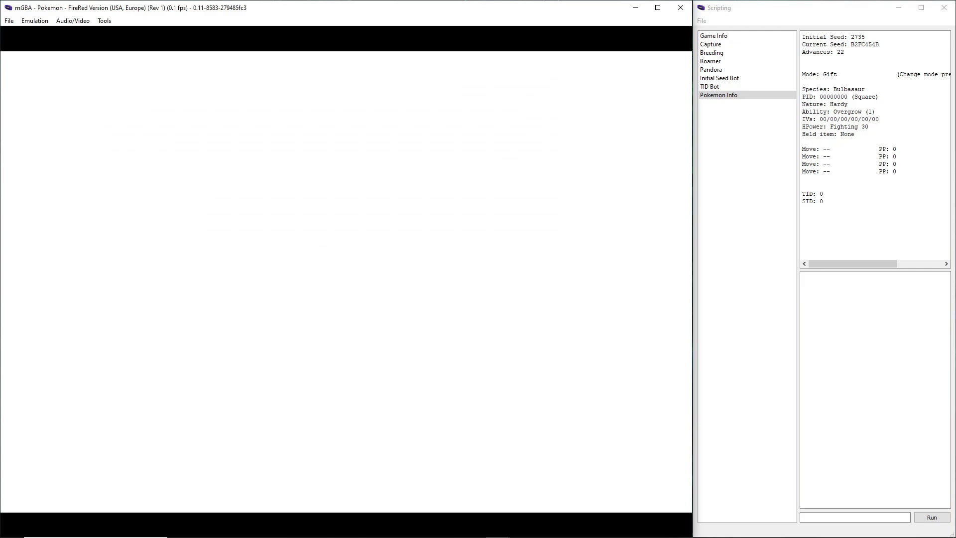
Generate shiny Poliwag frames for seed 3ca7, then place the Gen 3 Wild window lower right
key("ctrl+r")
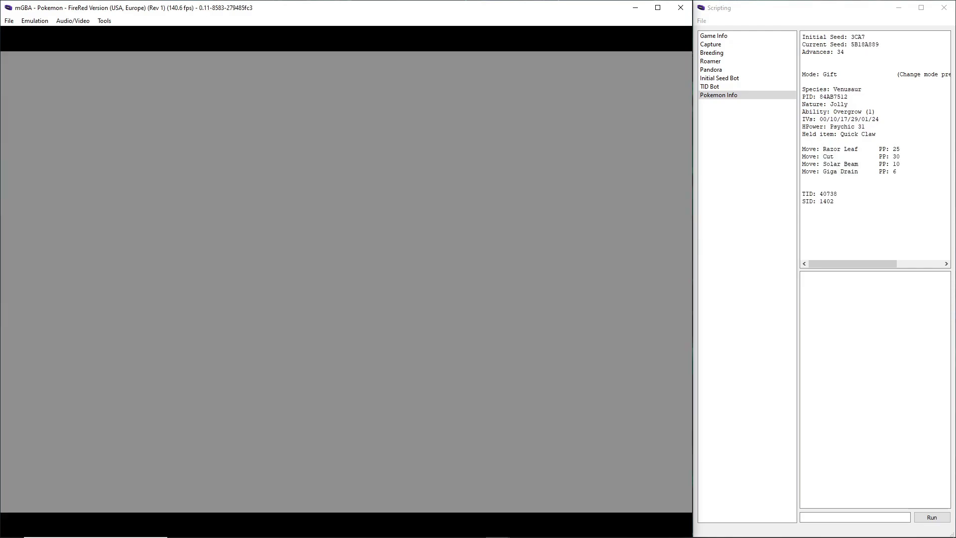
key("alt+Tab")
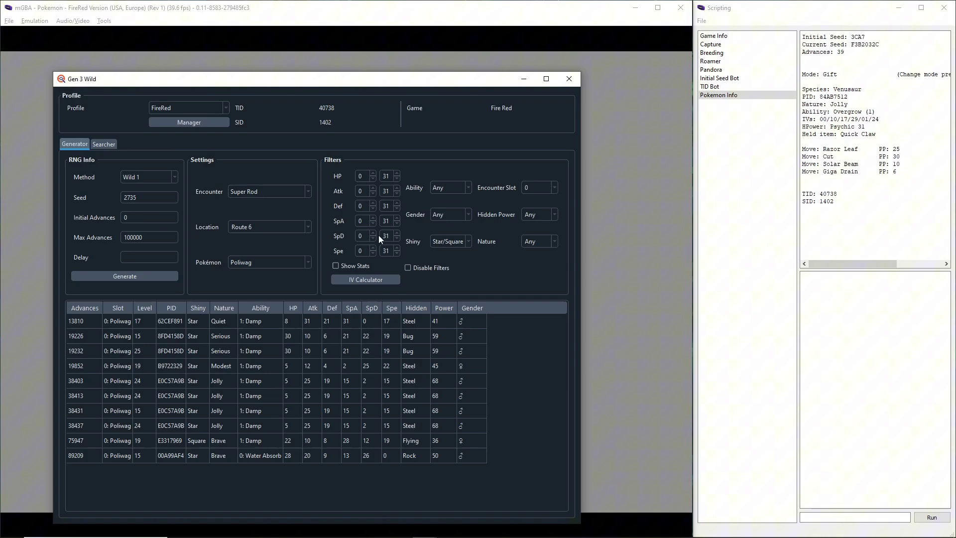
double_click(152, 199)
type("3ca7")
left_click(87, 277)
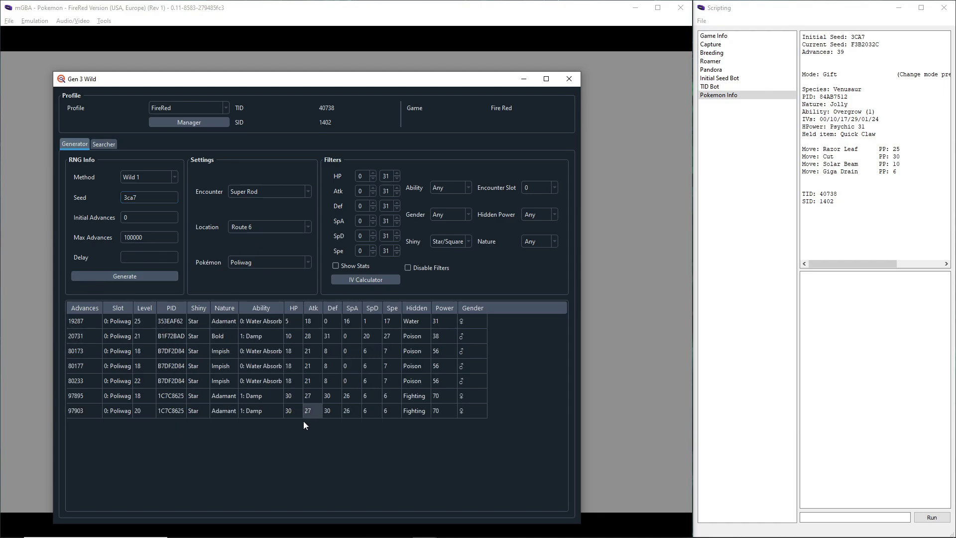
left_click(519, 80)
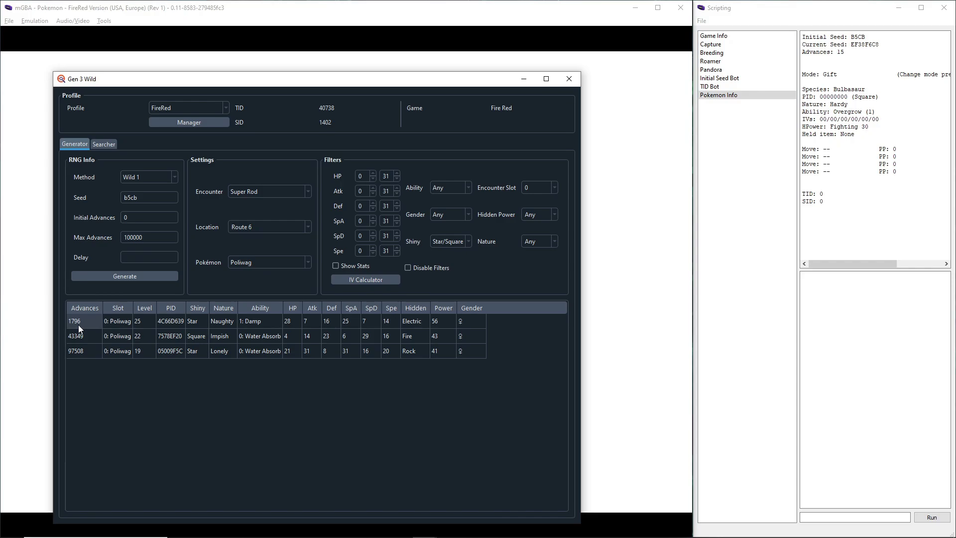
left_click_drag(186, 79, 828, 236)
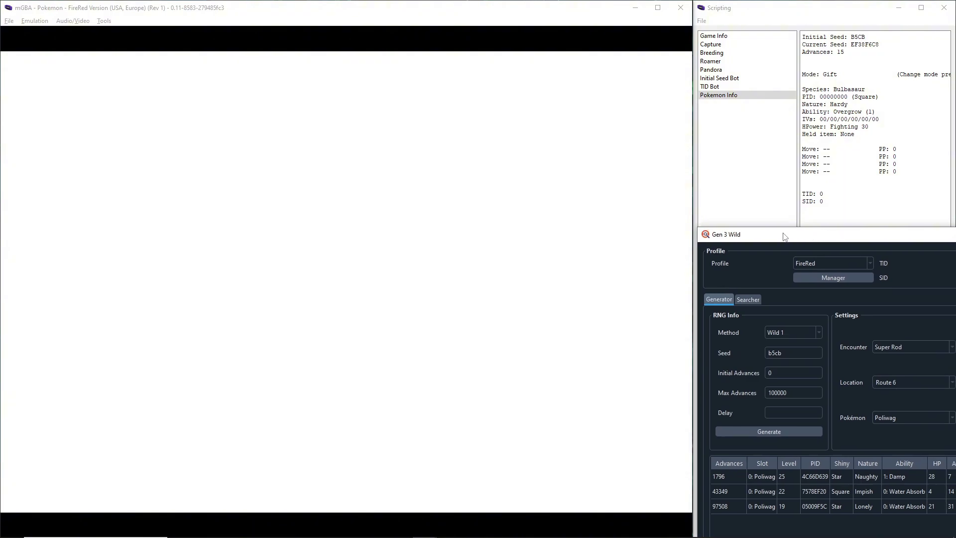
Save a state at the Continue menu with Shift+F1 and continue the saved game
left_click(534, 256)
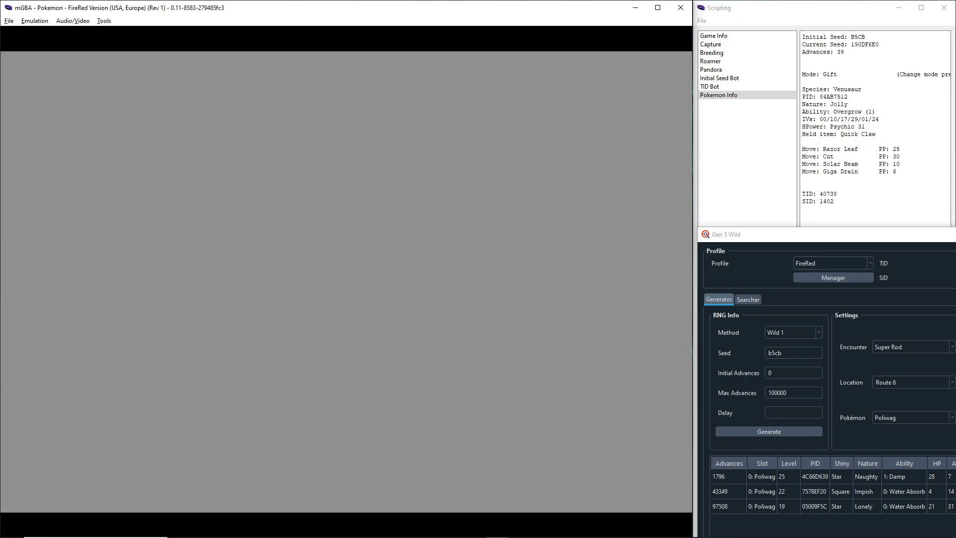
key("shift+F1")
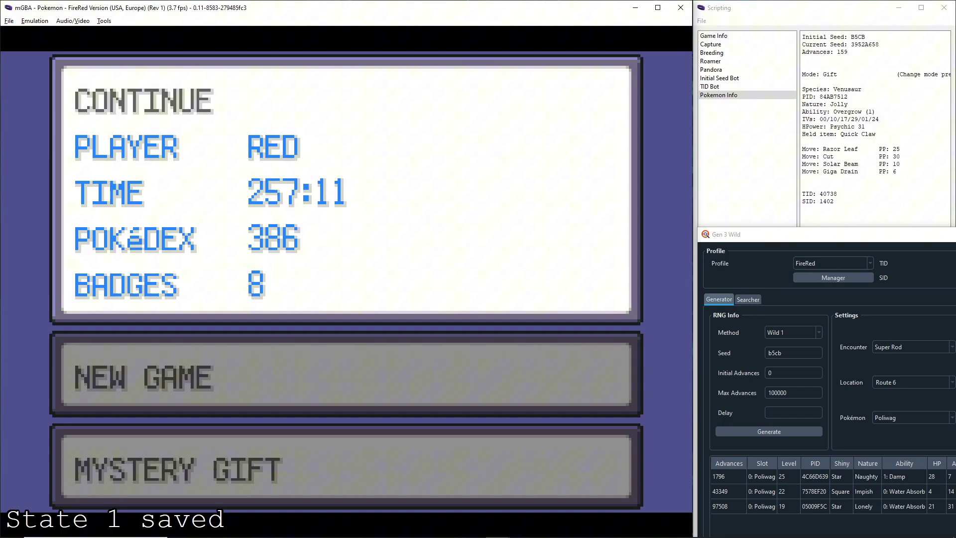
key("x")
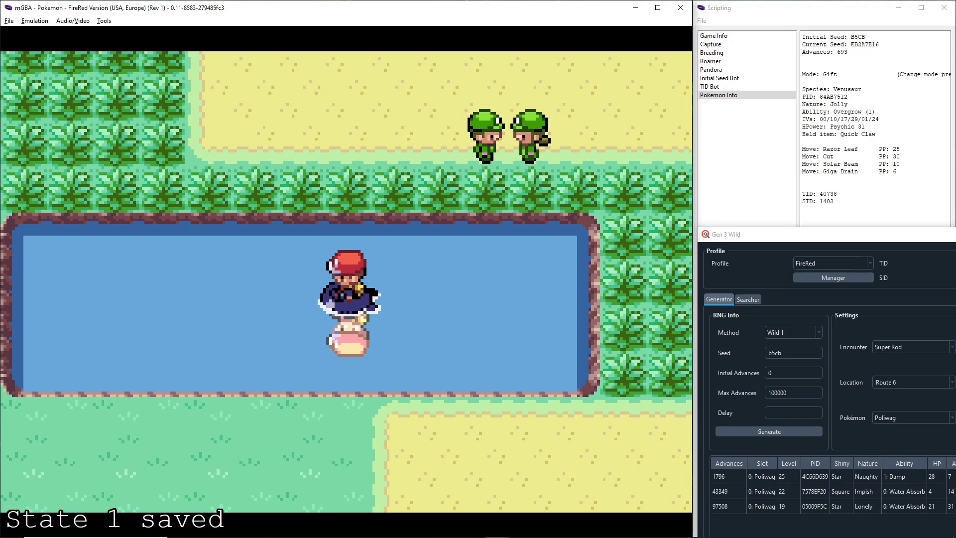
Fish until a Pokémon bites, pause at the hook message, and save state slot 1
key("BackSpace")
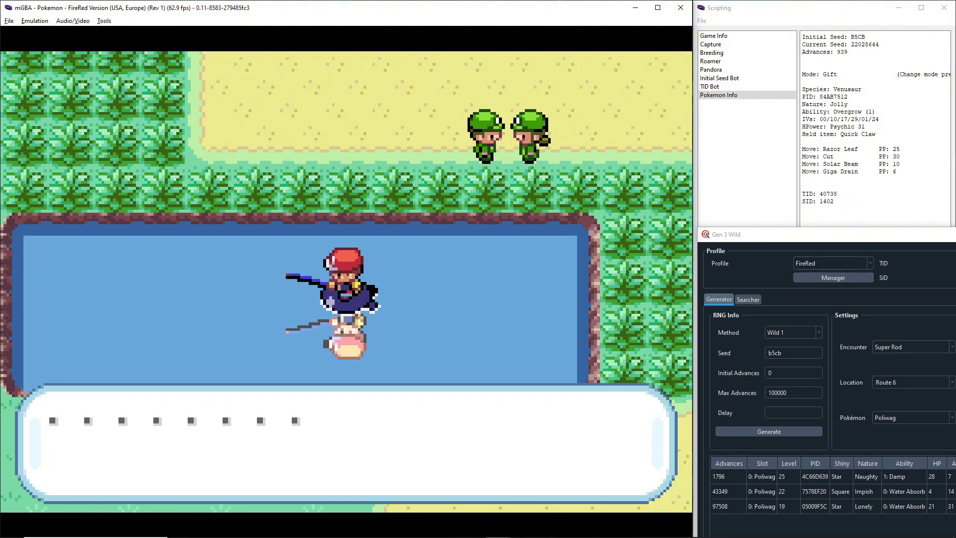
key("x")
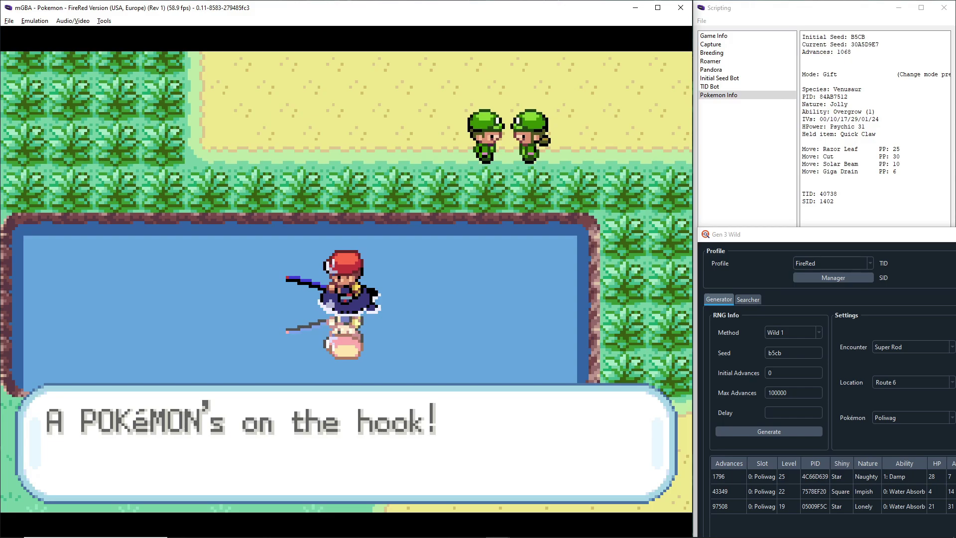
key("ctrl+p")
key("shift+F1")
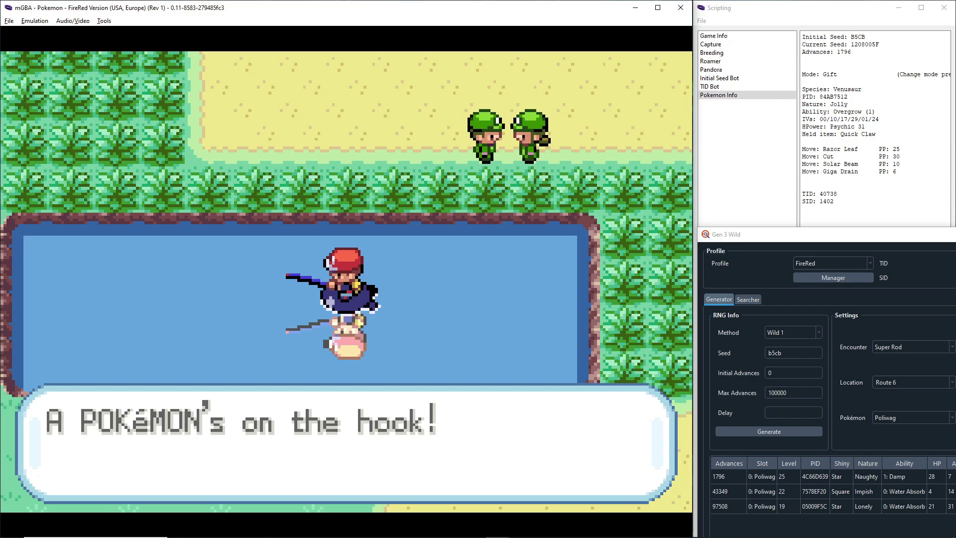
Reel in the wild Gyarados and show its Capture details: Docile, Intimidate, Hidden Power Rock
key("x")
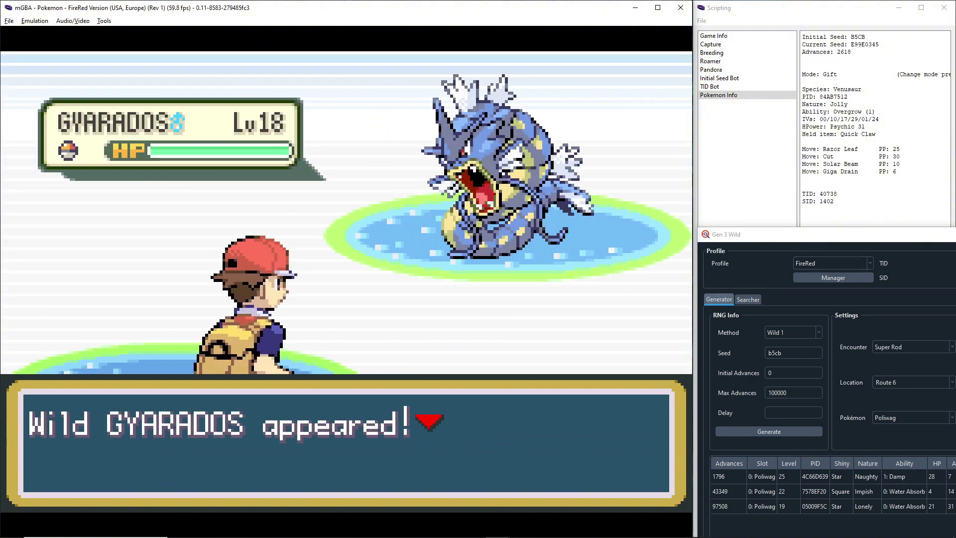
left_click(715, 45)
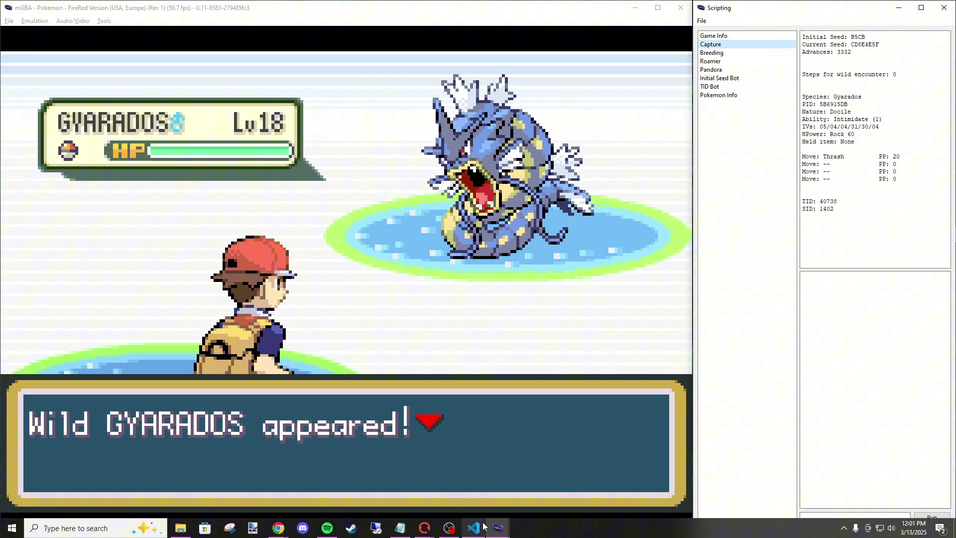
Resize VS Code over the game, run main.py's offset calculator, and view Gen 3 Wild results
left_click(483, 527)
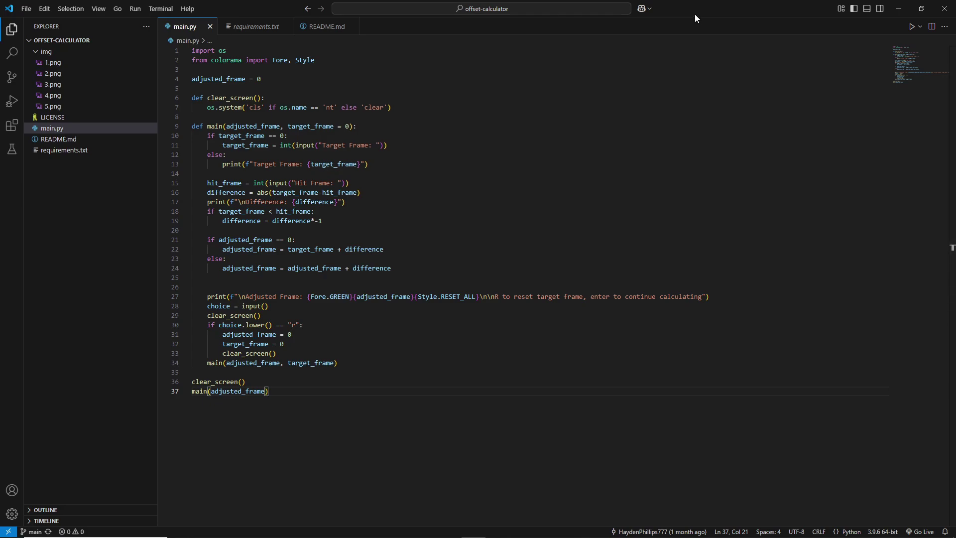
left_click_drag(695, 14, 626, 288)
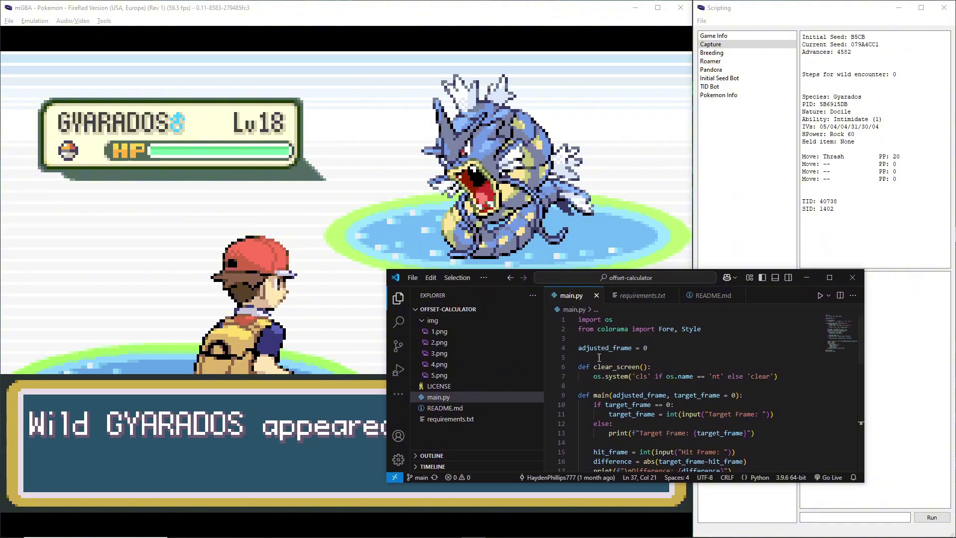
left_click(819, 297)
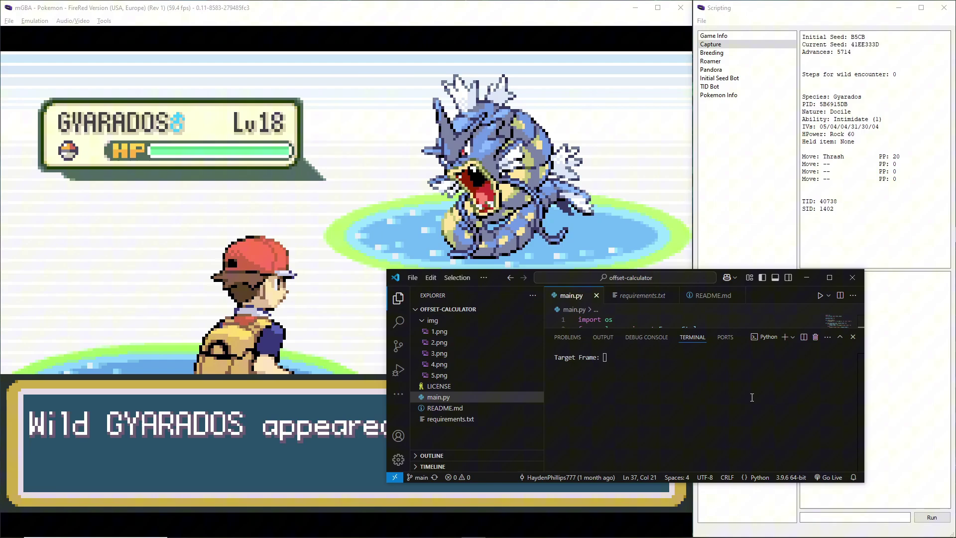
mouse_move(473, 536)
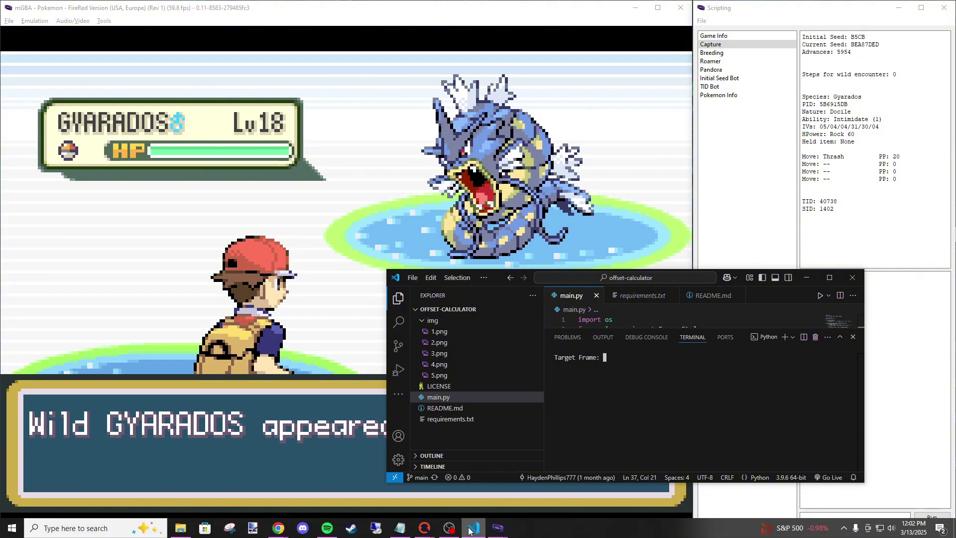
left_click(431, 529)
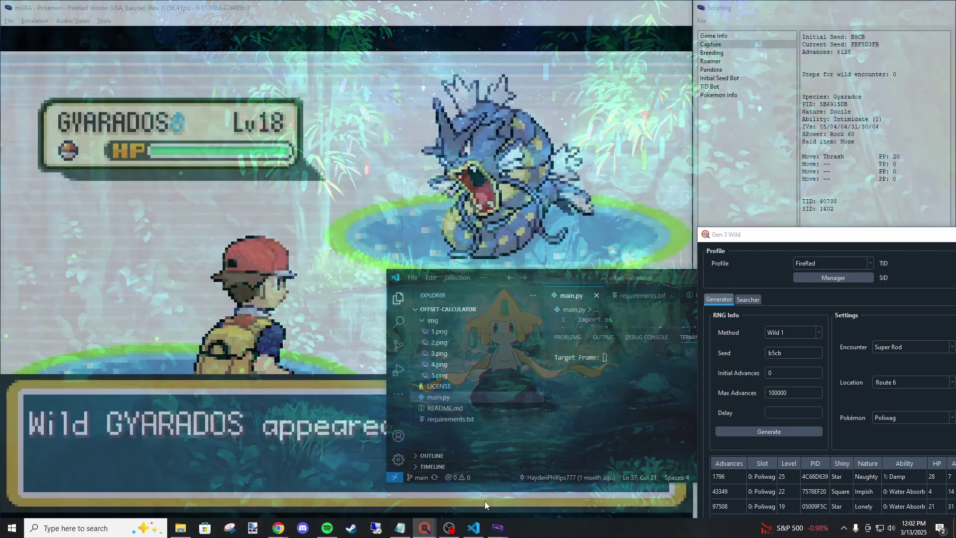
left_click(485, 501)
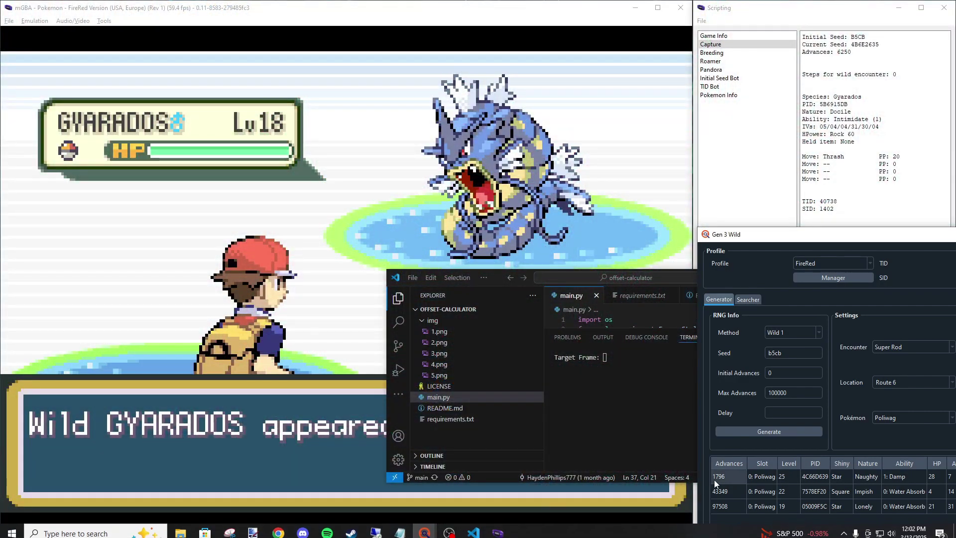
Enter target frame 1796 in the calculator and move Gen 3 Wild to the upper left
left_click(649, 420)
type("179")
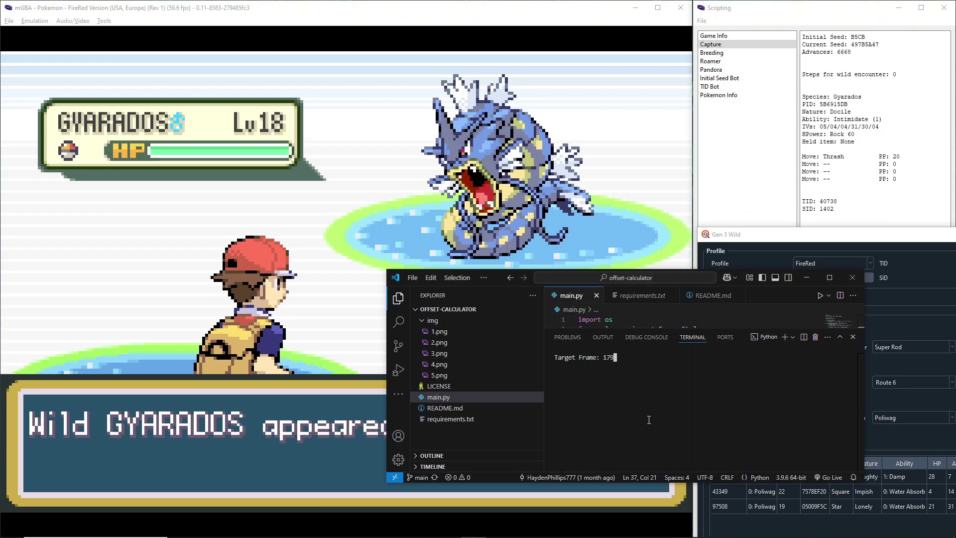
type("6")
left_click(794, 525)
left_click(693, 440)
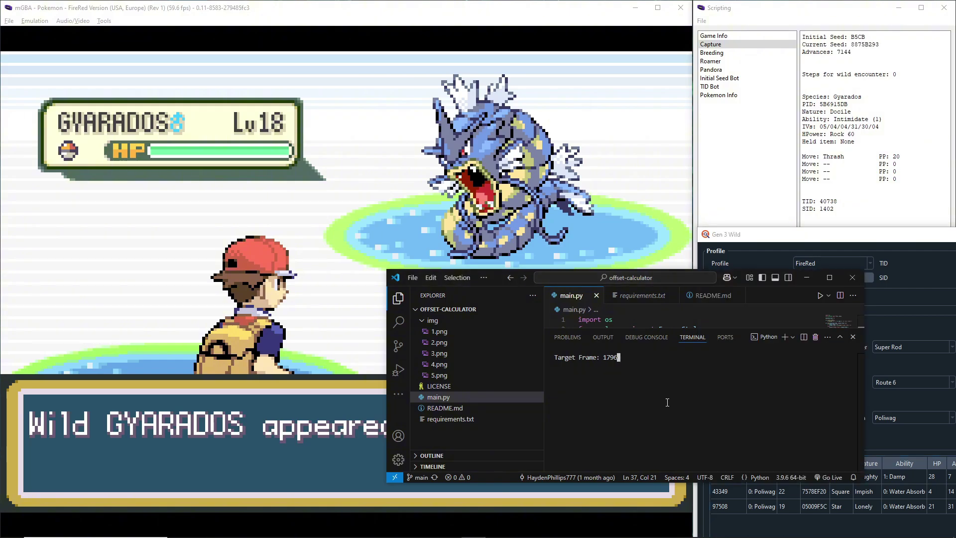
key("Return")
left_click(745, 236)
left_click_drag(745, 236, 124, 53)
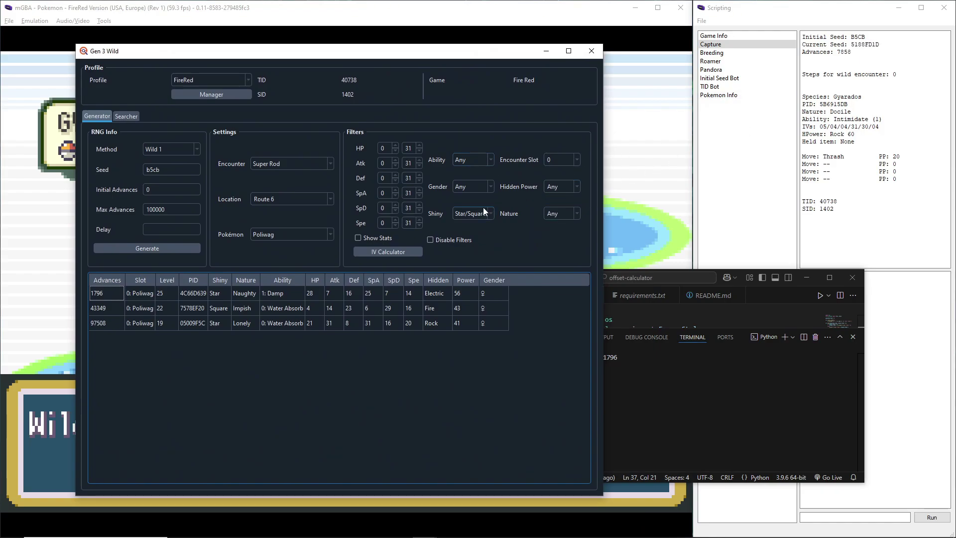
Target Gyarados in Gen 3 Wild with the shiny filter set to Any
left_click_drag(437, 55, 472, 129)
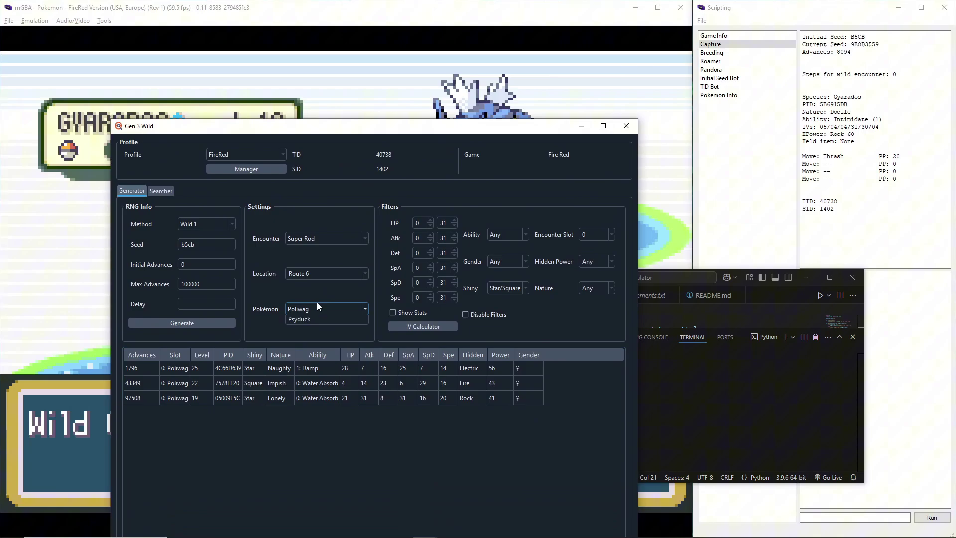
left_click(317, 306)
left_click(306, 348)
left_click(516, 290)
left_click(512, 299)
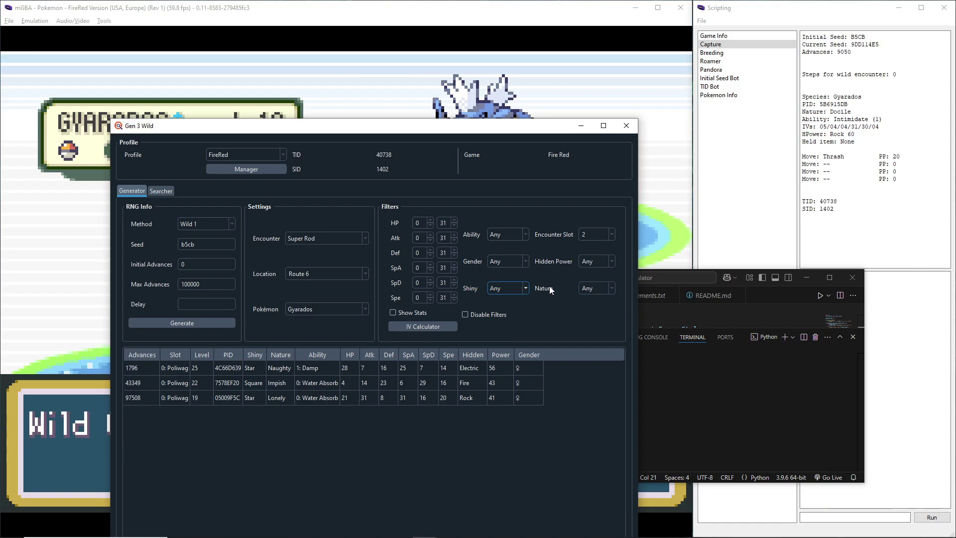
Filter results to Docile nature and Hidden Power Rock
left_click(612, 288)
left_click(594, 353)
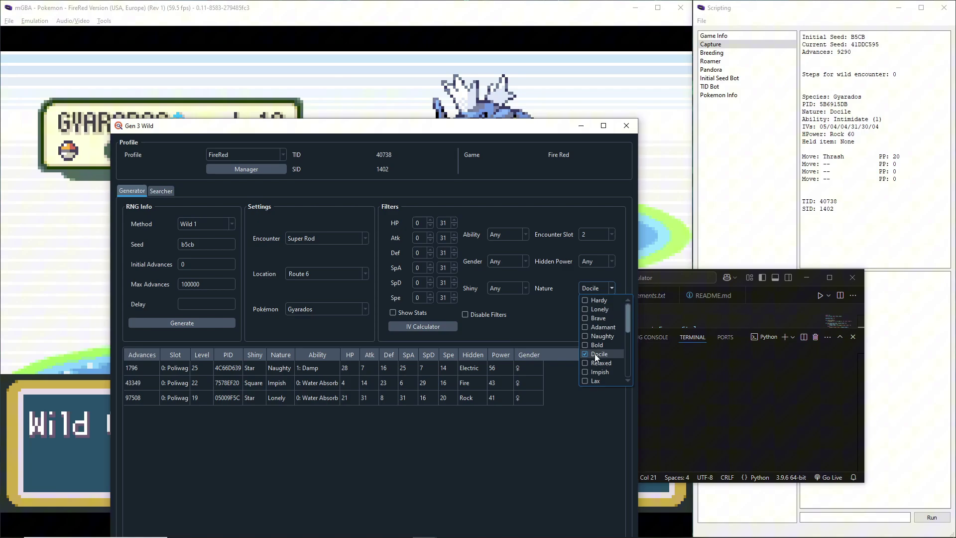
left_click(595, 262)
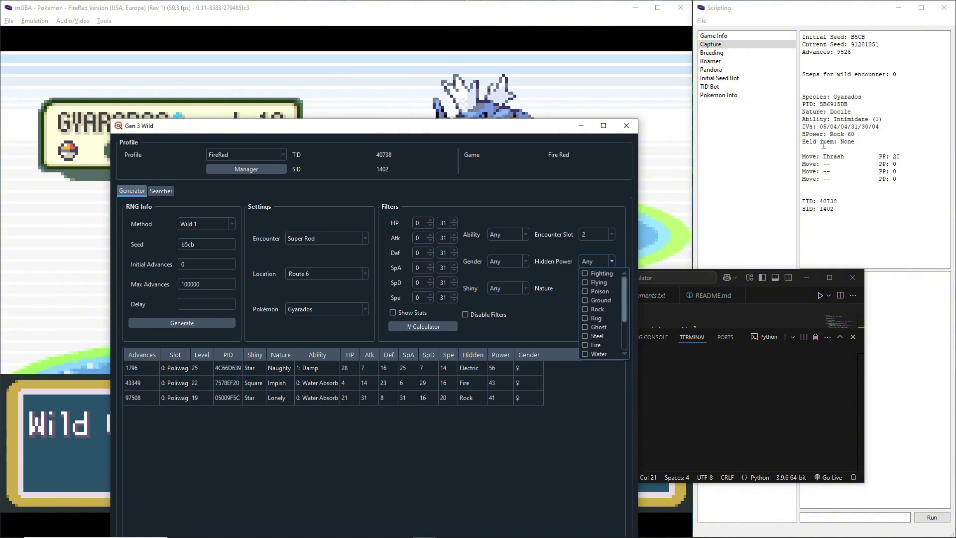
left_click(602, 311)
left_click(557, 244)
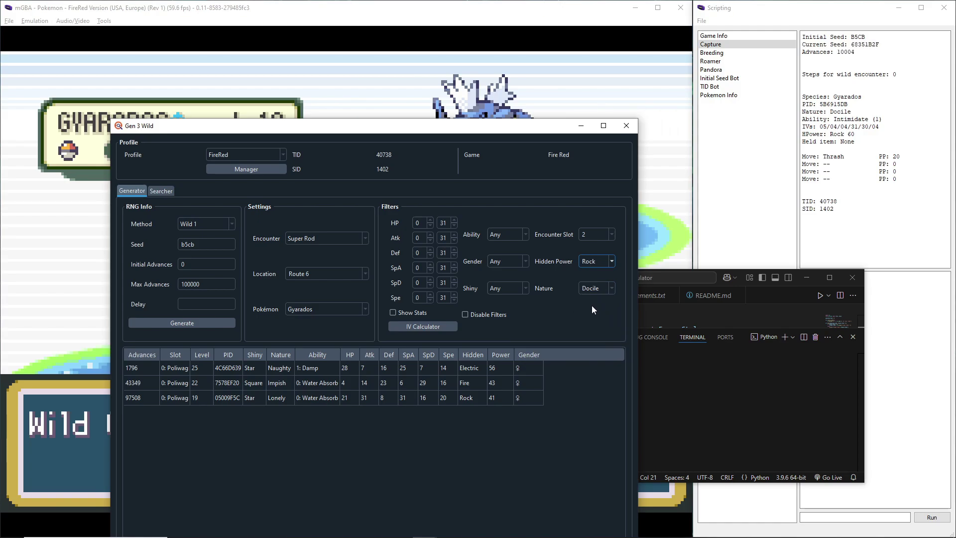
Restrict gender to male and generate the Gyarados results, first at advance 2415
left_click_drag(343, 127, 332, 158)
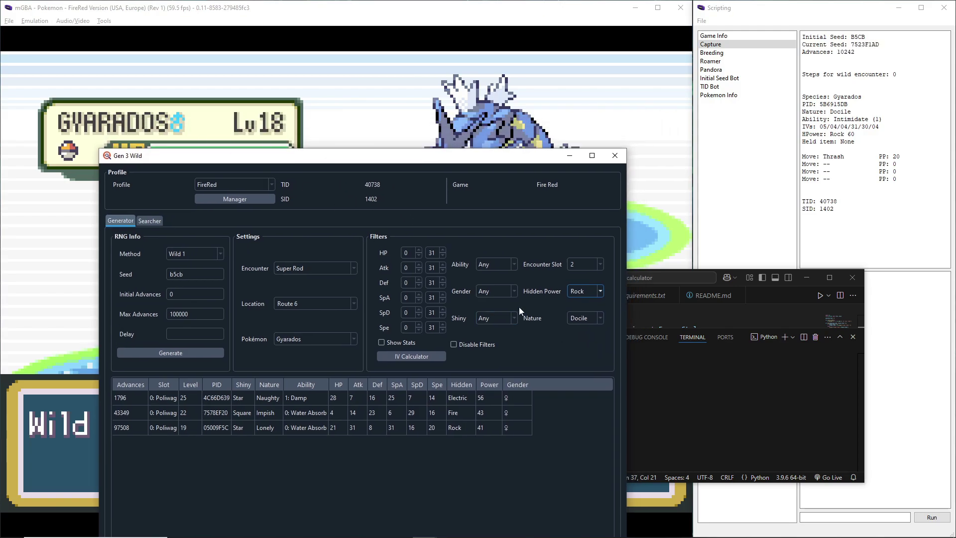
left_click(511, 292)
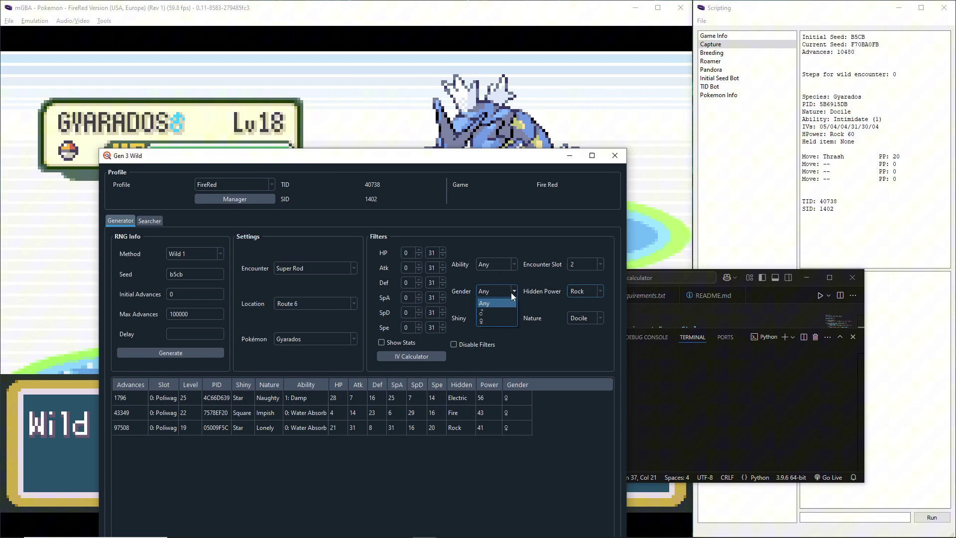
left_click(486, 310)
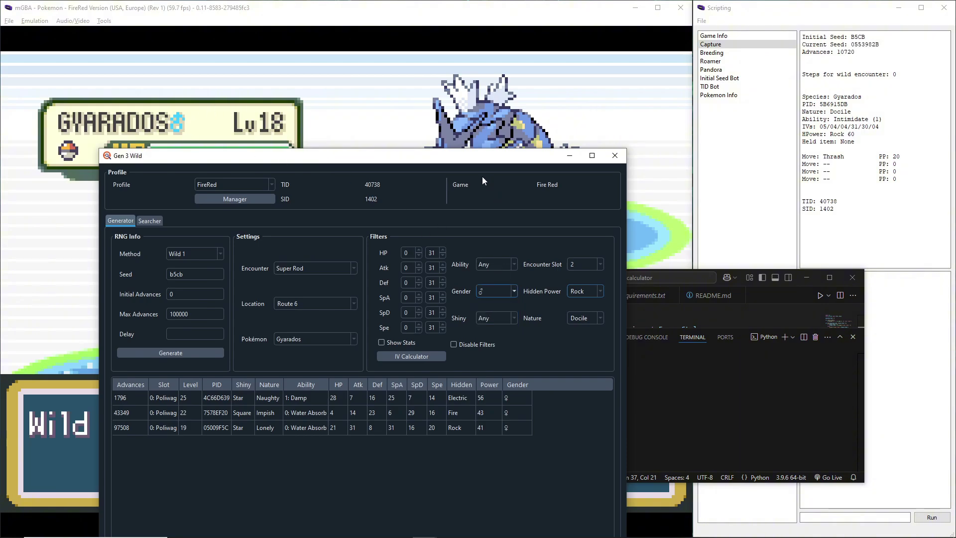
left_click_drag(475, 159, 548, 98)
left_click(232, 288)
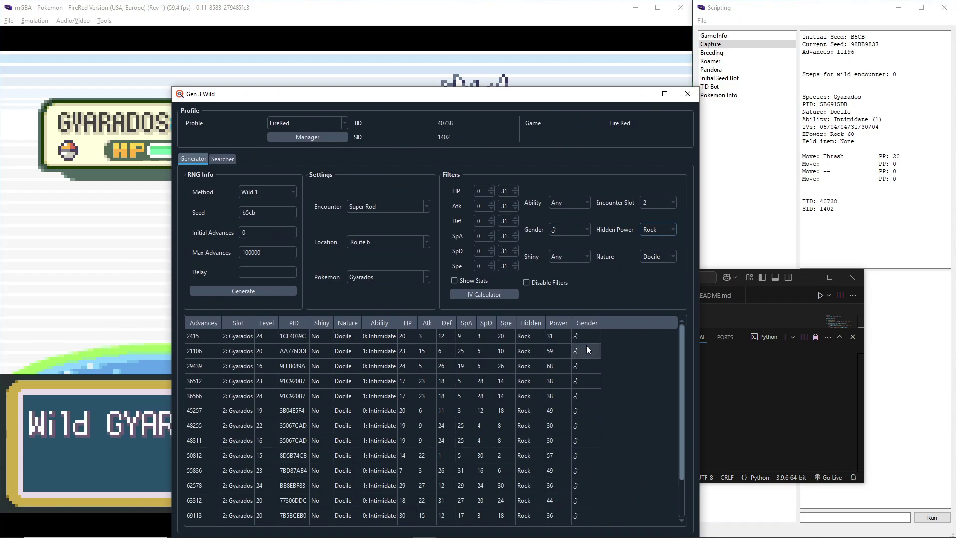
Regenerate the Gyarados results using the Wild 2 method
left_click(726, 392)
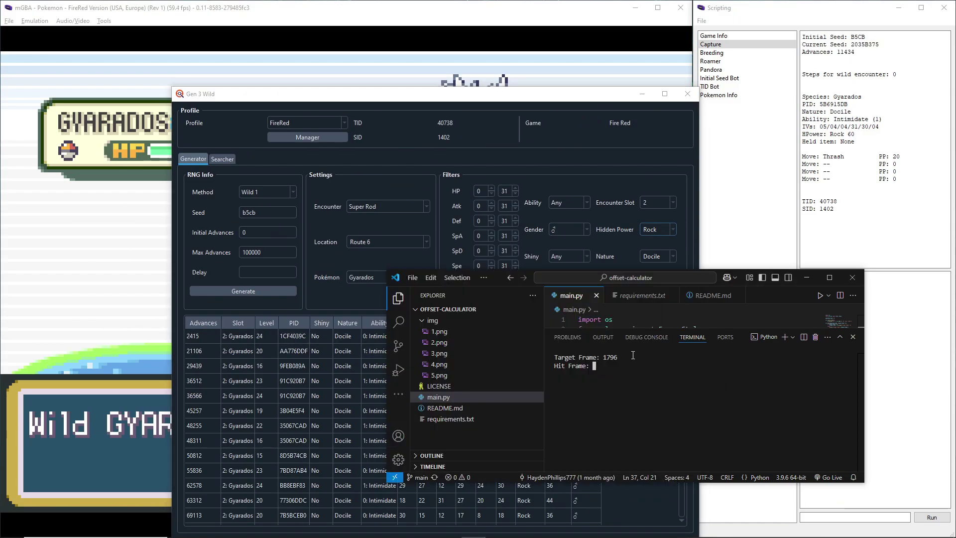
key("alt+Tab")
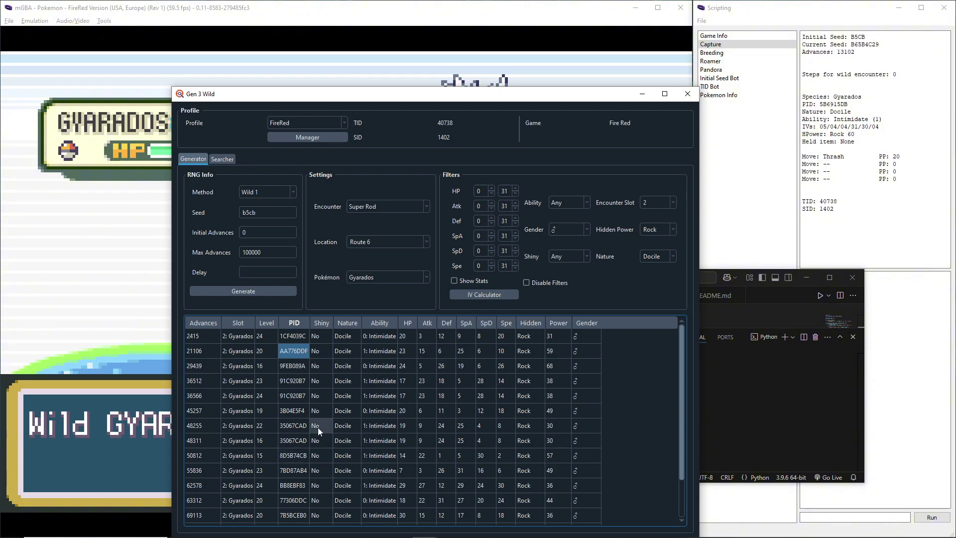
left_click(279, 192)
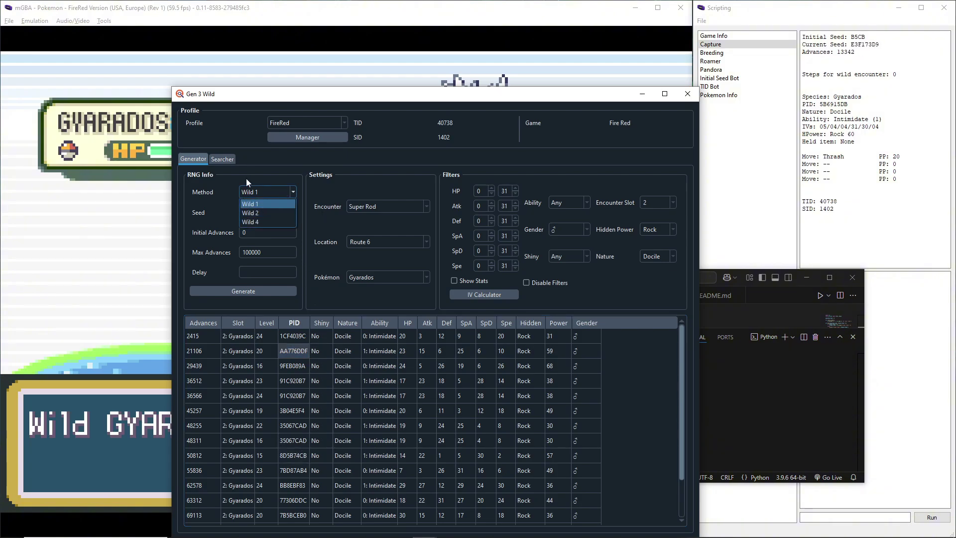
left_click(255, 212)
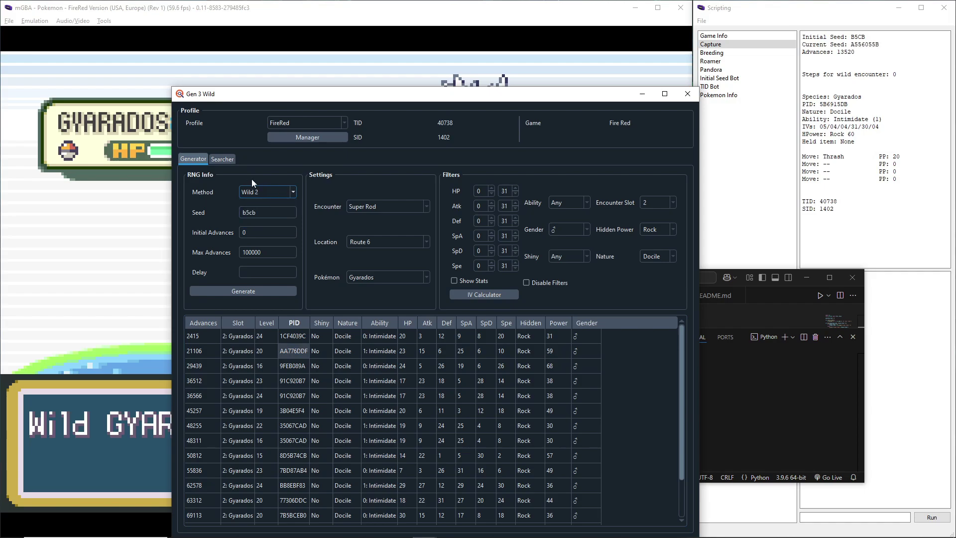
left_click(249, 291)
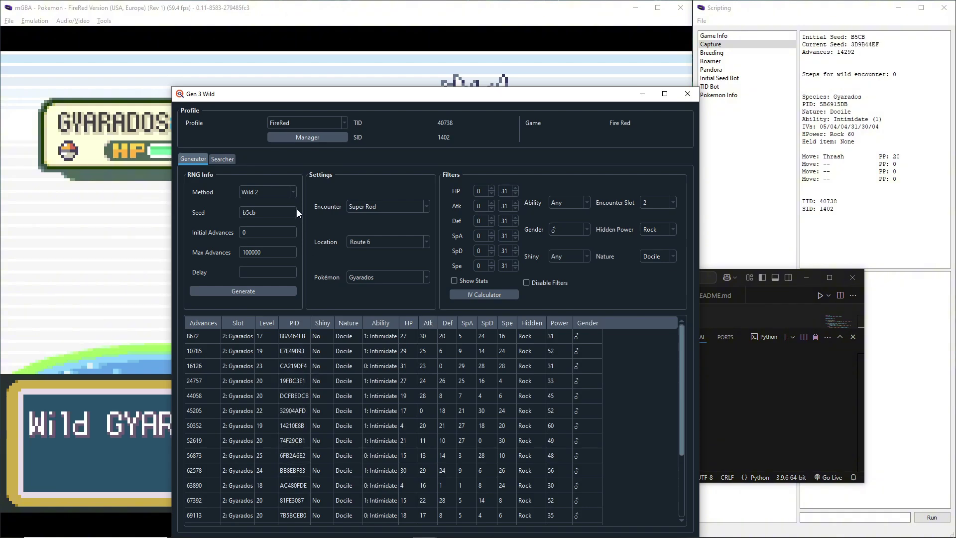
Regenerate with Wild 4 and select PID 5B6915DB at advance 1800
left_click(274, 188)
left_click(258, 220)
left_click(267, 288)
left_click(293, 336)
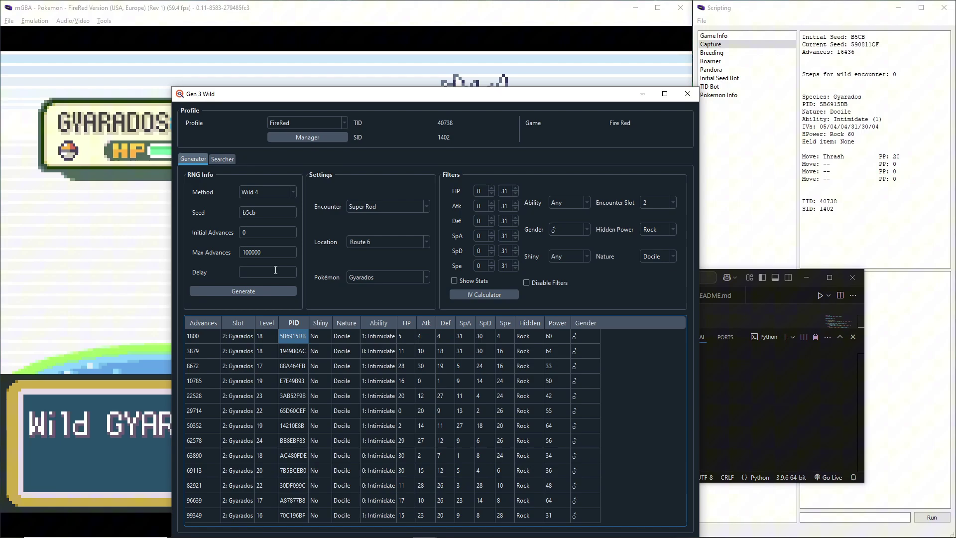
Enter hit frame 1800 in the offset calculator, getting difference 4 and adjusted frame 1792
left_click_drag(195, 96, 152, 73)
left_click(727, 407)
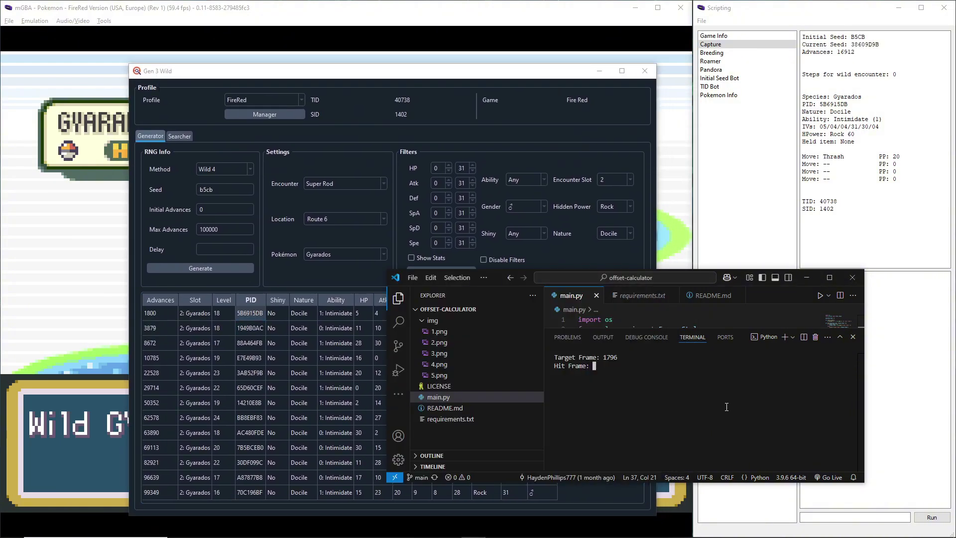
type("1800")
key("Return")
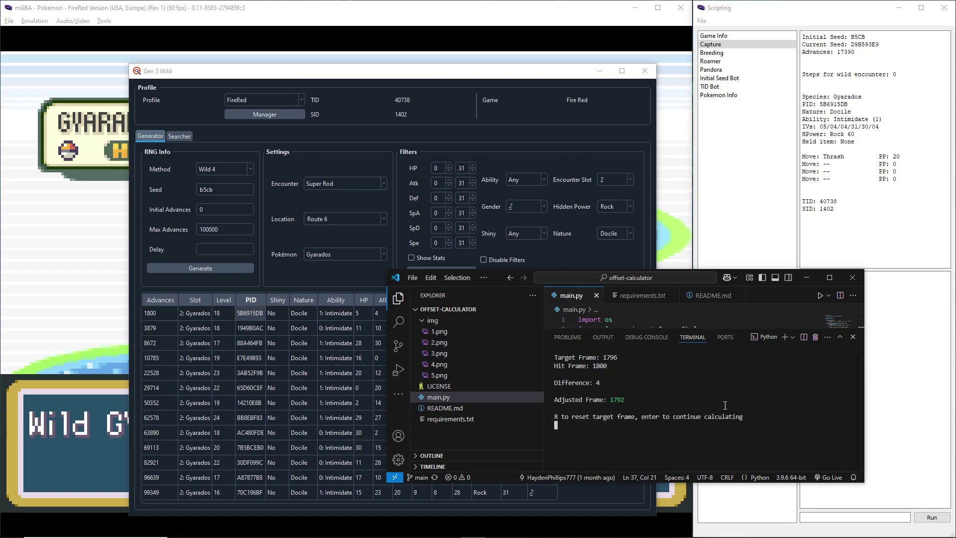
Target Poliwag on Super Rod with the shiny filter set to Star/Square
left_click(343, 253)
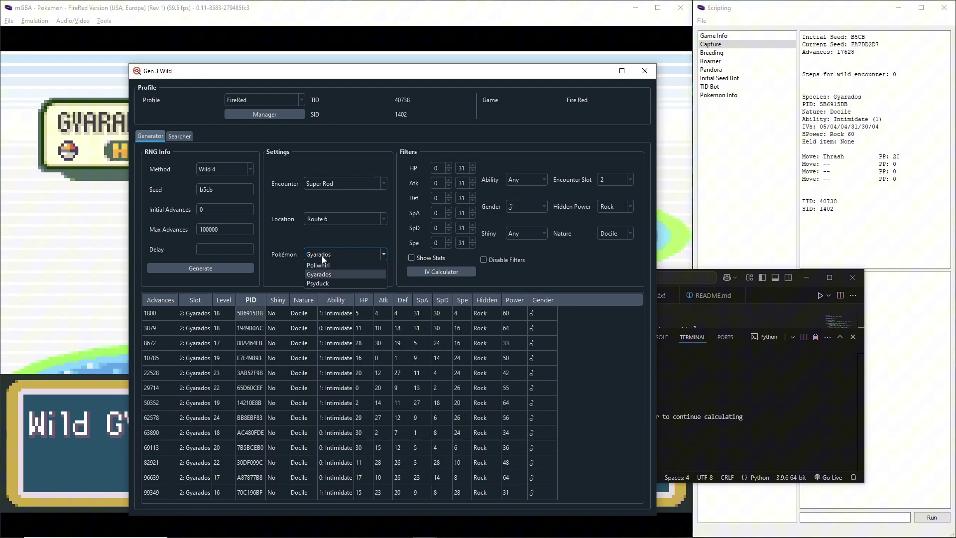
left_click(336, 275)
left_click(341, 183)
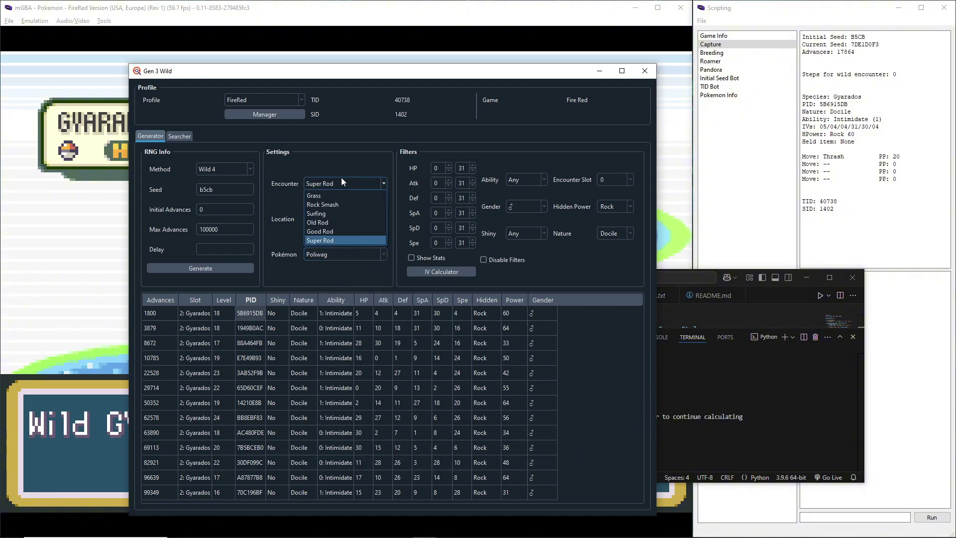
left_click(341, 179)
left_click(533, 232)
left_click(533, 273)
left_click(530, 209)
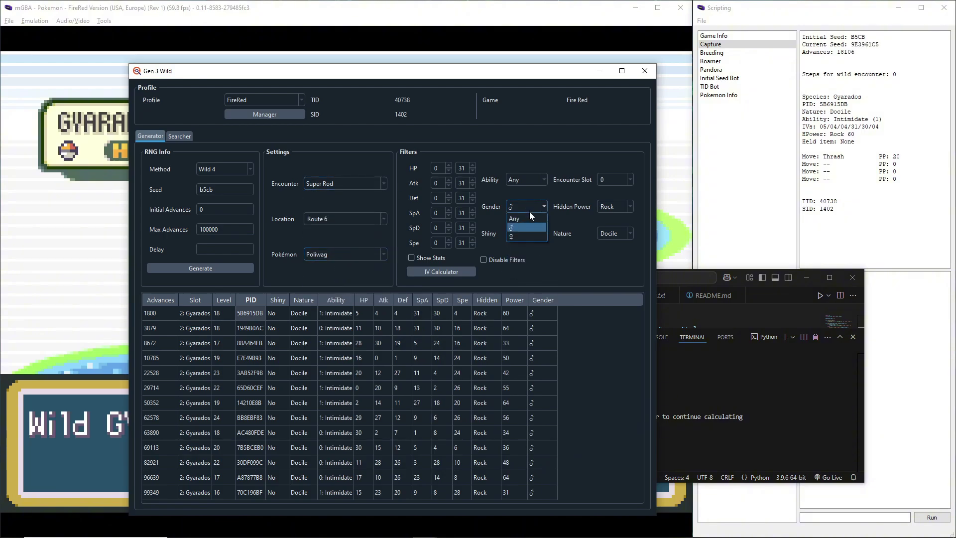
Clear the Hidden Power Rock and Docile filters and generate three shiny Poliwag results from advance 1796
left_click(615, 205)
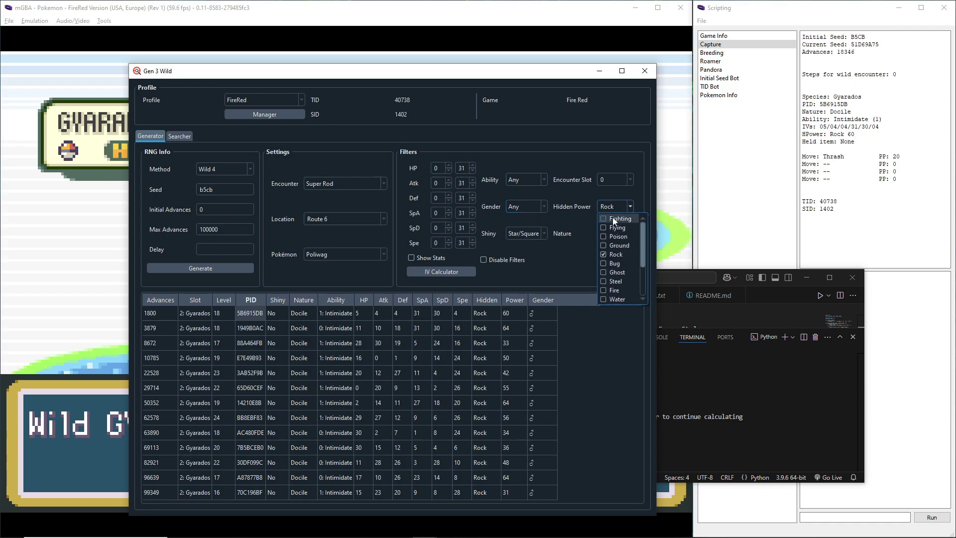
left_click(616, 253)
left_click(612, 234)
left_click(612, 234)
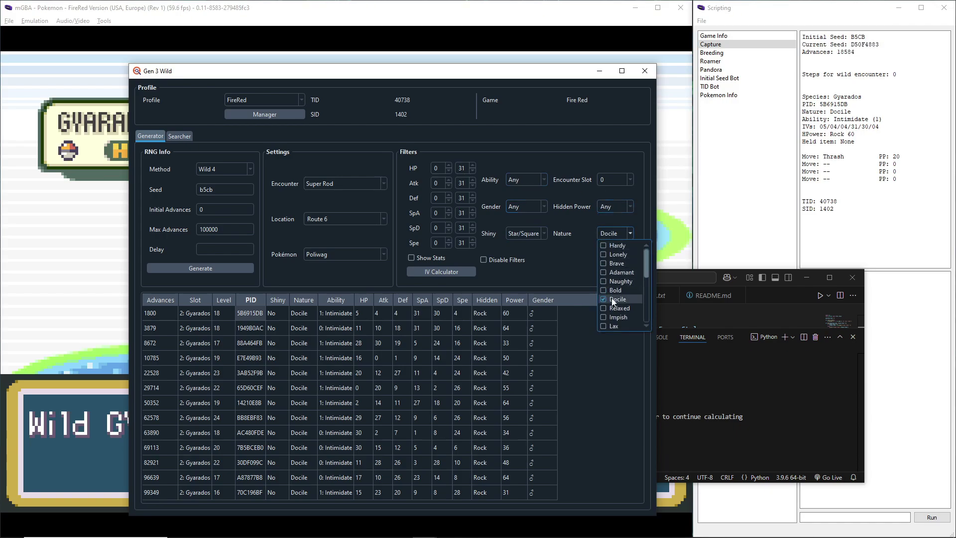
left_click(570, 150)
left_click(225, 265)
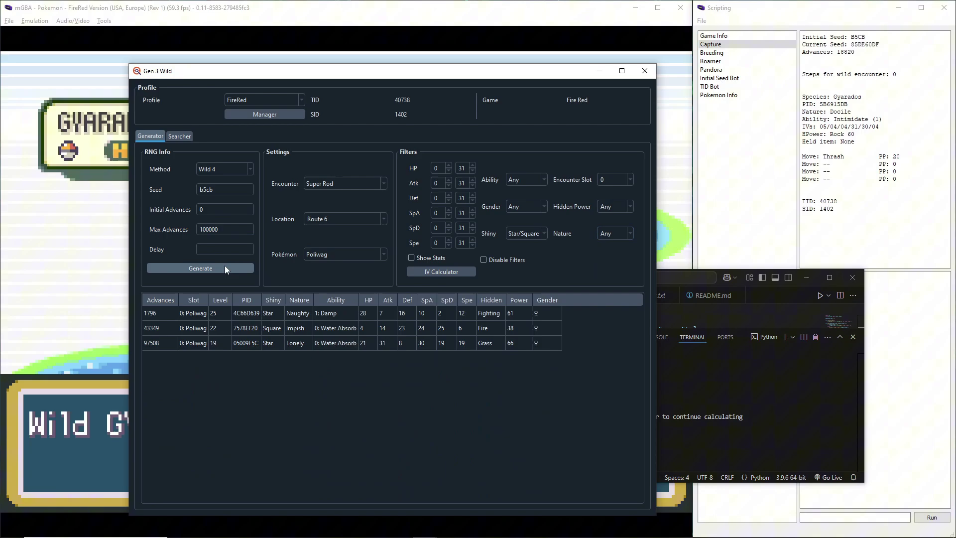
Move the offset calculator aside to uncover the results
left_click(733, 430)
left_click(272, 396)
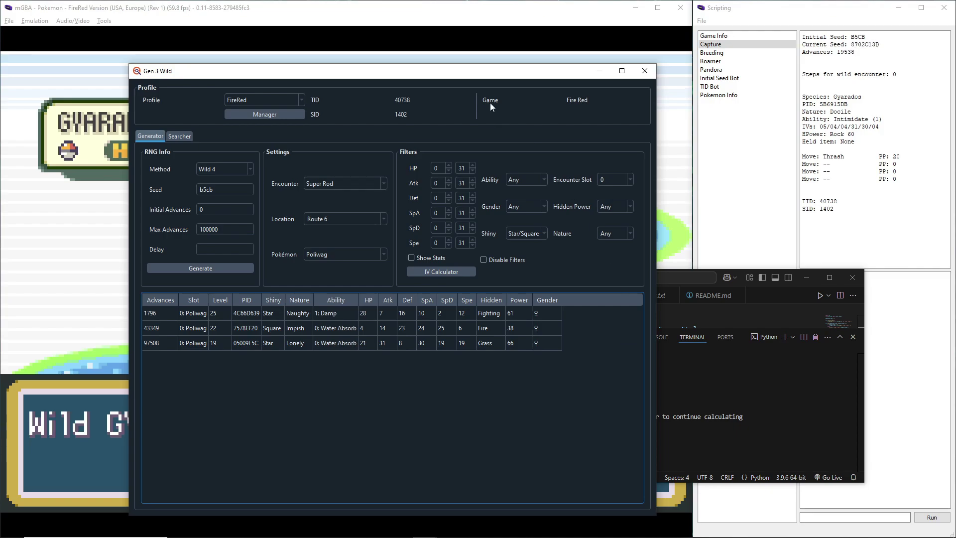
left_click(761, 403)
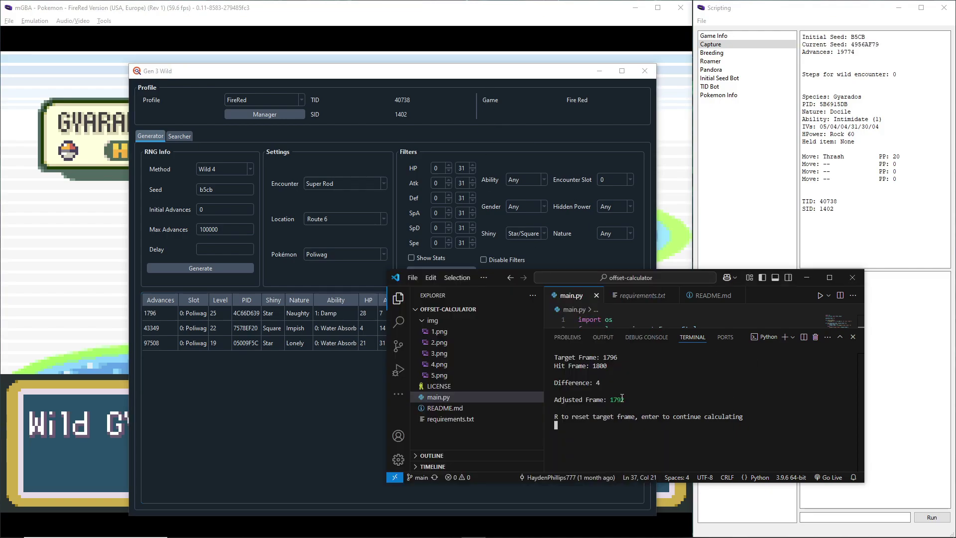
left_click_drag(504, 279, 673, 335)
Reload save state 1, frame-advance to 1792, and reel in a level 25 shiny Poliwag
left_click(600, 71)
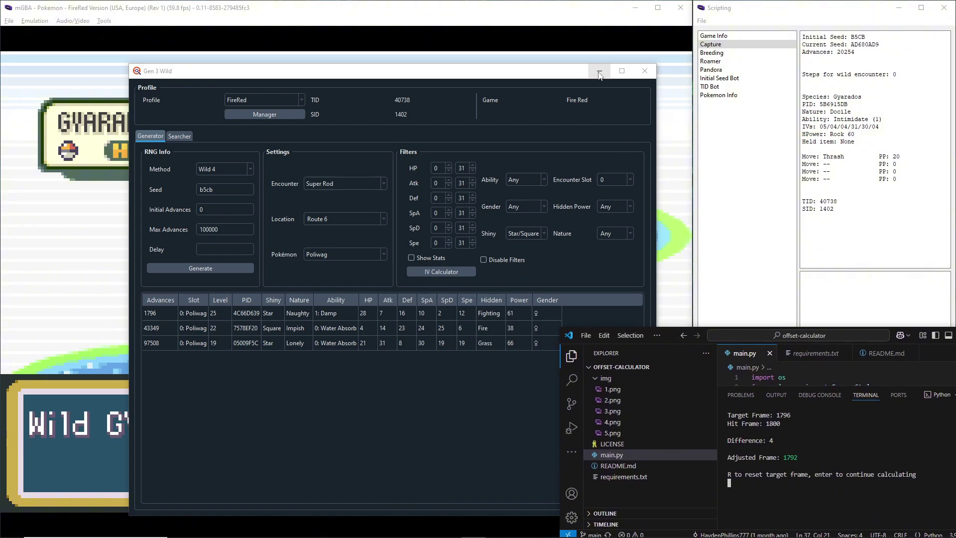
left_click(502, 160)
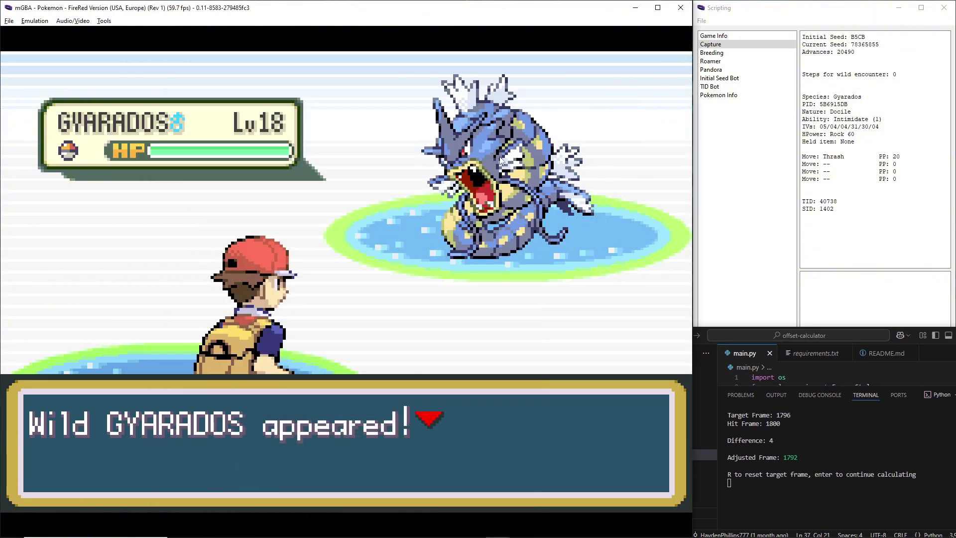
key("F1")
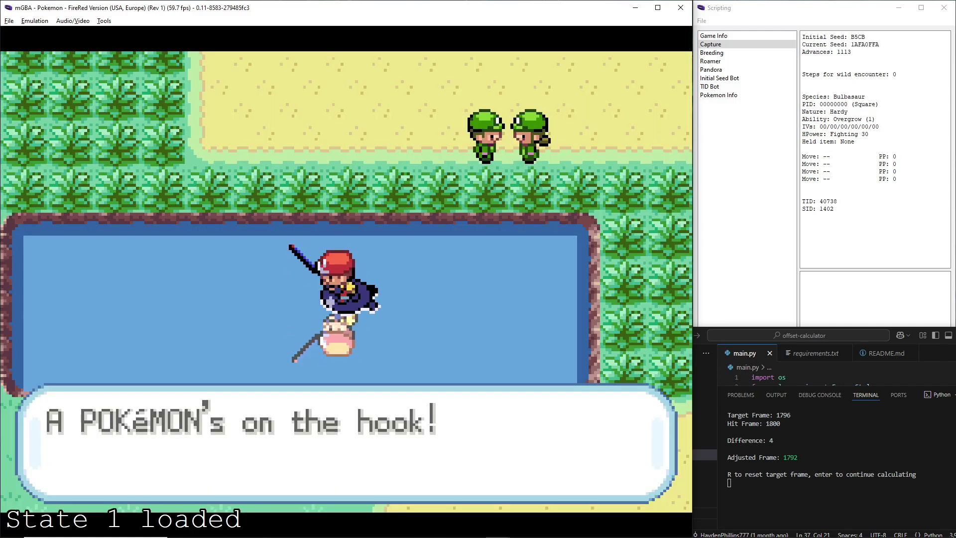
key("Tab")
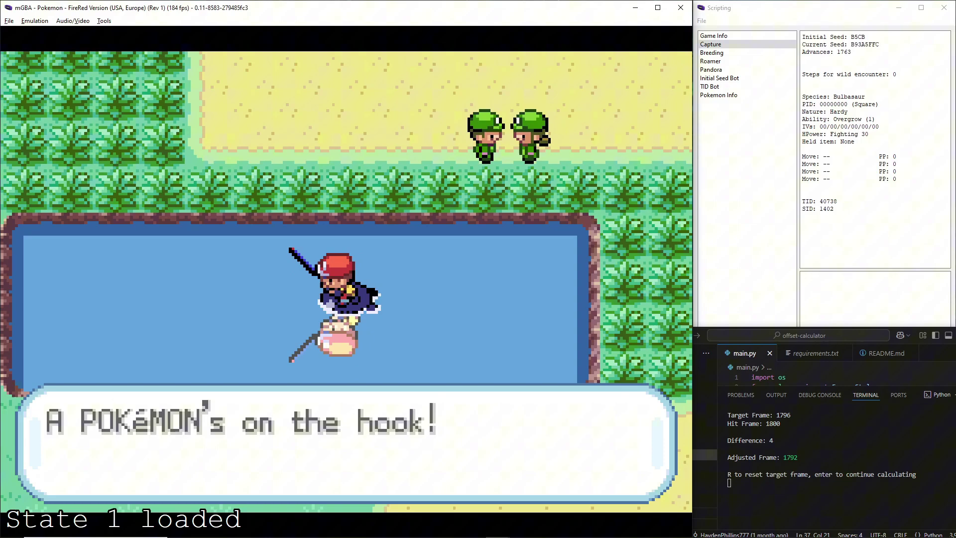
key("ctrl+p")
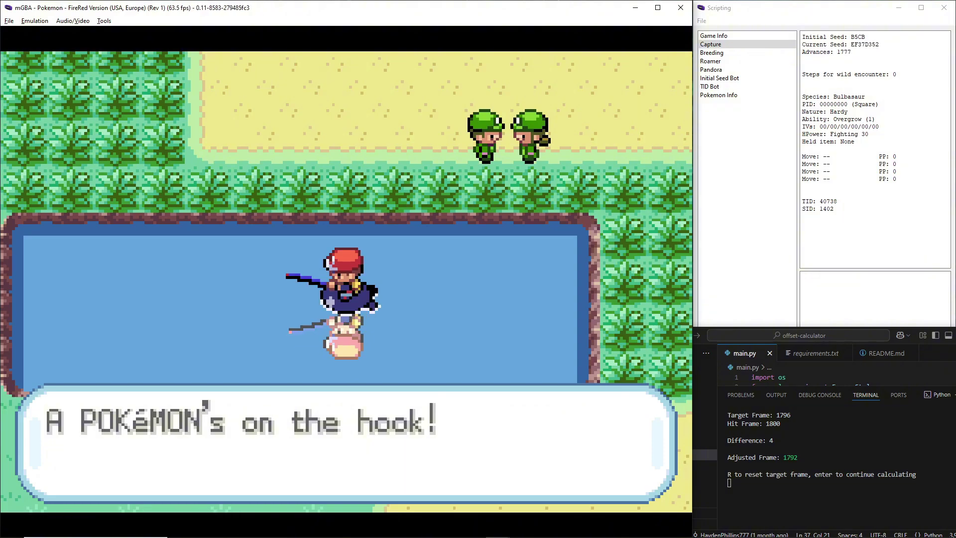
key("ctrl+n")
key("ctrl+n")
key("ctrl+n")
key("ctrl+n")
key("ctrl+n")
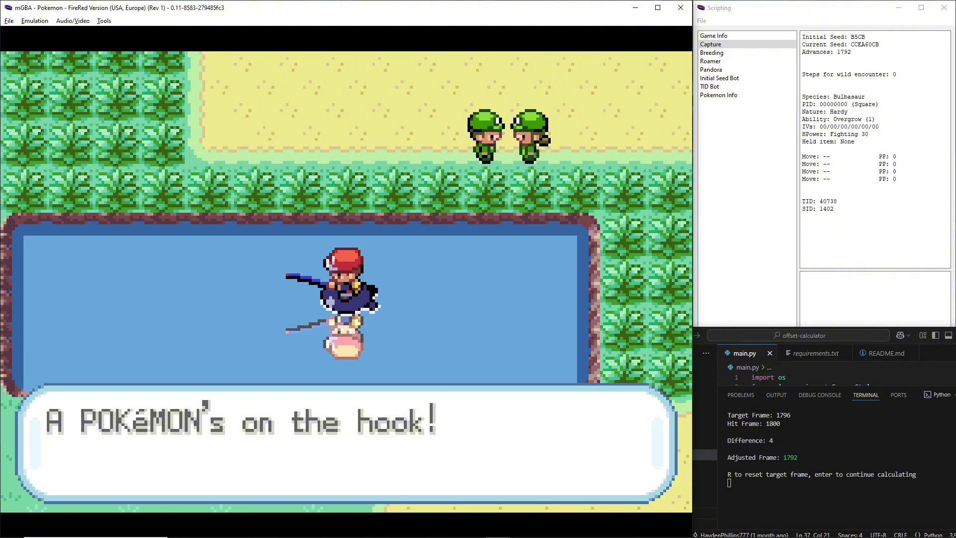
key("x")
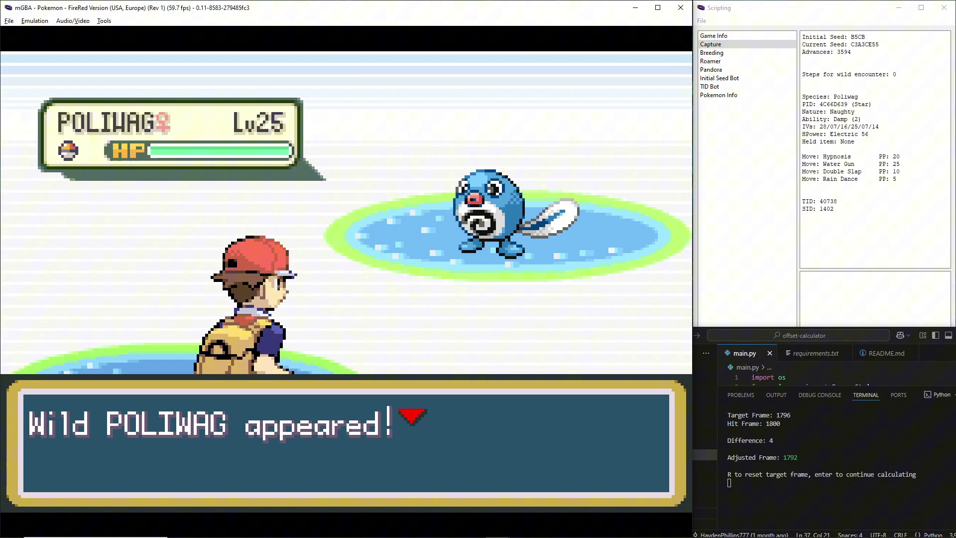
Set PokeFinder's Delay to 4 and regenerate, then minimize it to show the Poliwag battle
mouse_move(504, 532)
mouse_move(424, 529)
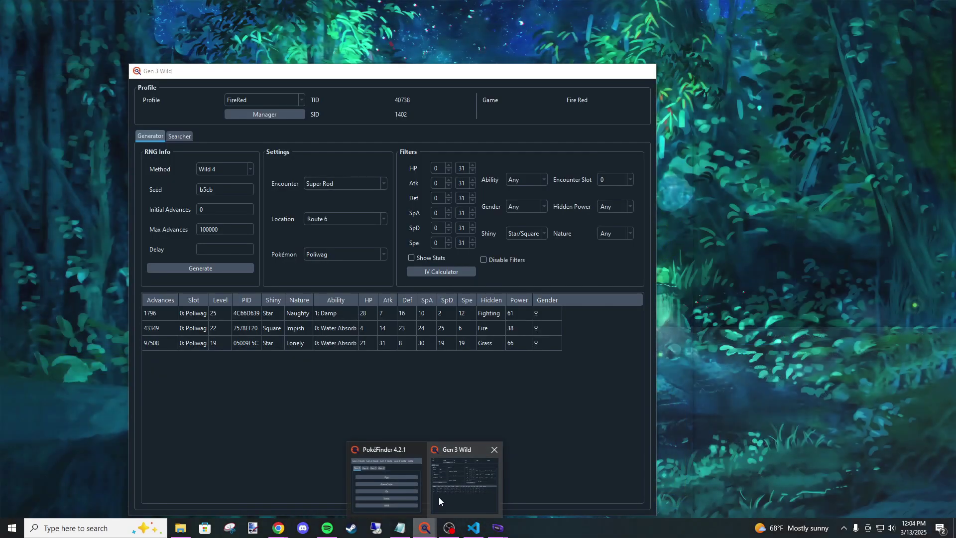
left_click(439, 497)
left_click(237, 250)
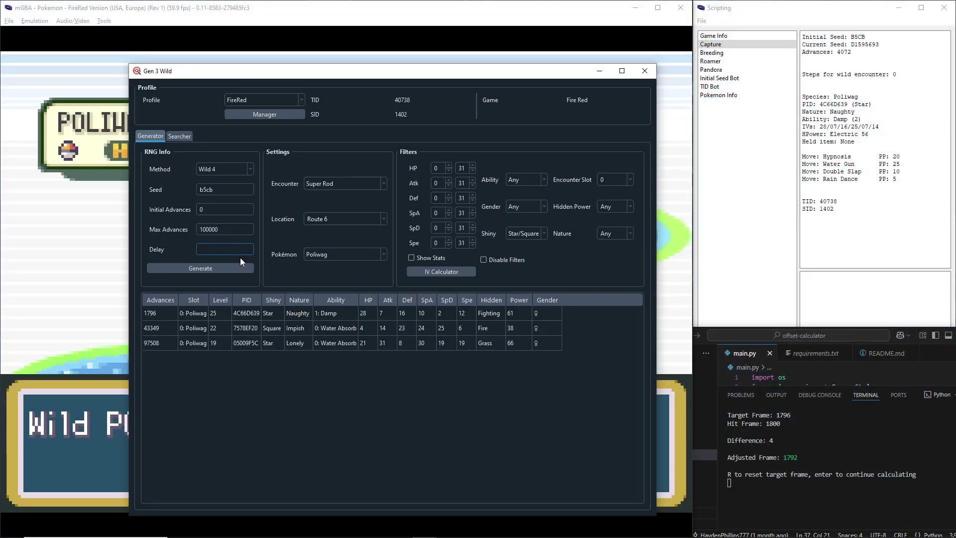
type("4")
left_click(234, 268)
left_click(818, 440)
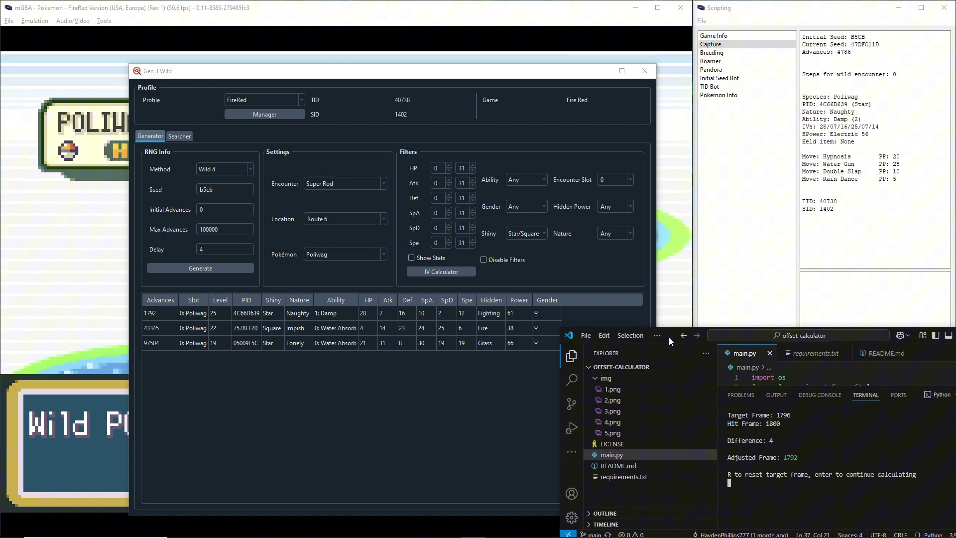
left_click(600, 70)
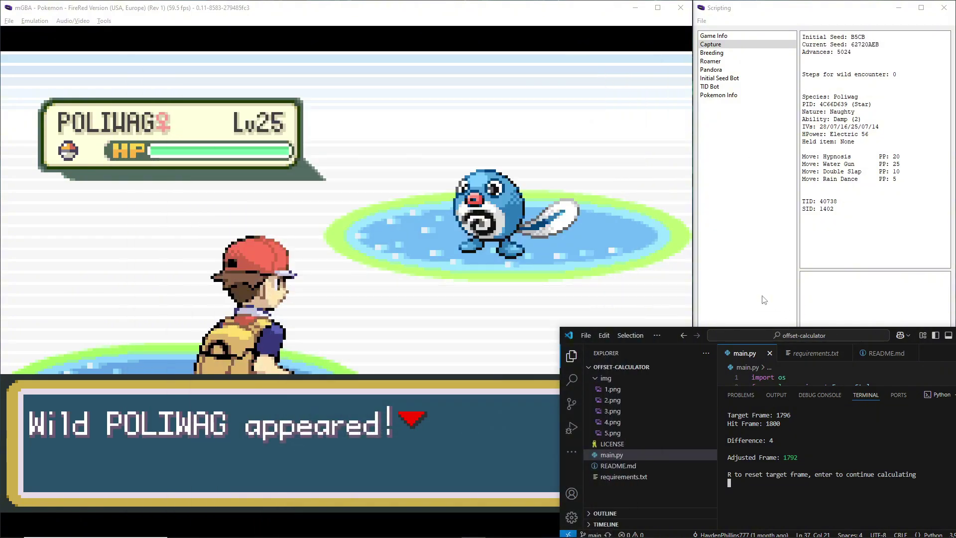